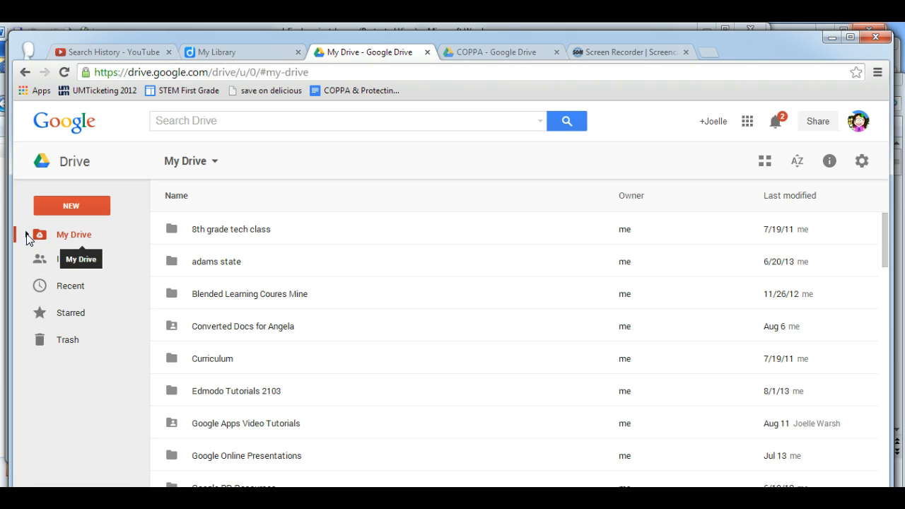
# Step: Open My Drive and sort its contents by last modified date
pyautogui.click(71, 234)
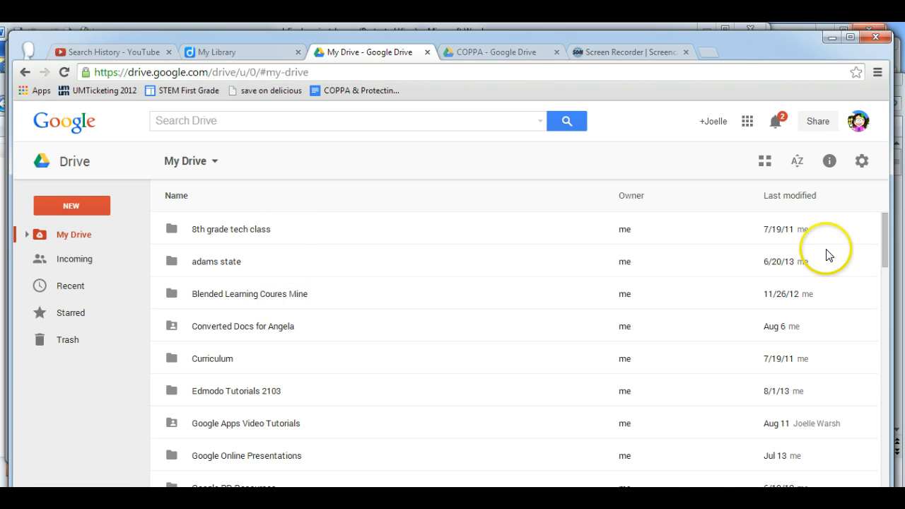
pyautogui.moveTo(882, 238); pyautogui.dragTo(871, 198)
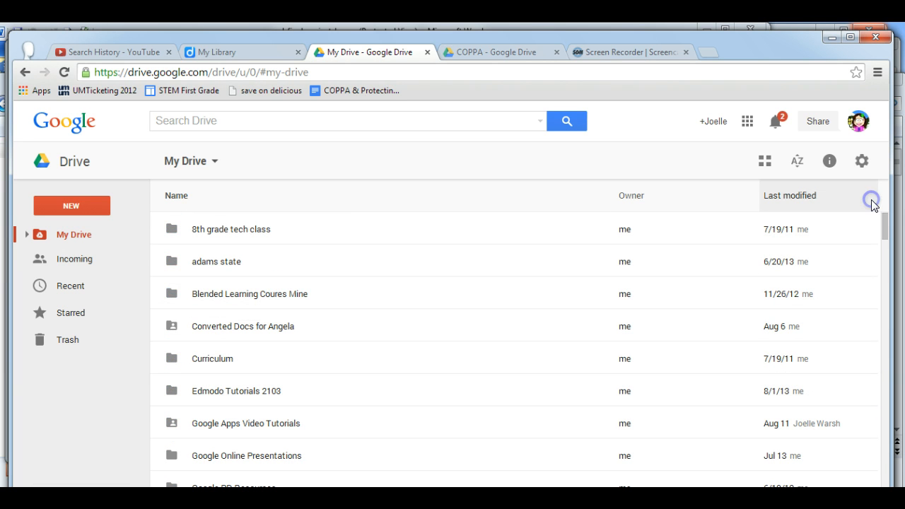
pyautogui.click(873, 202)
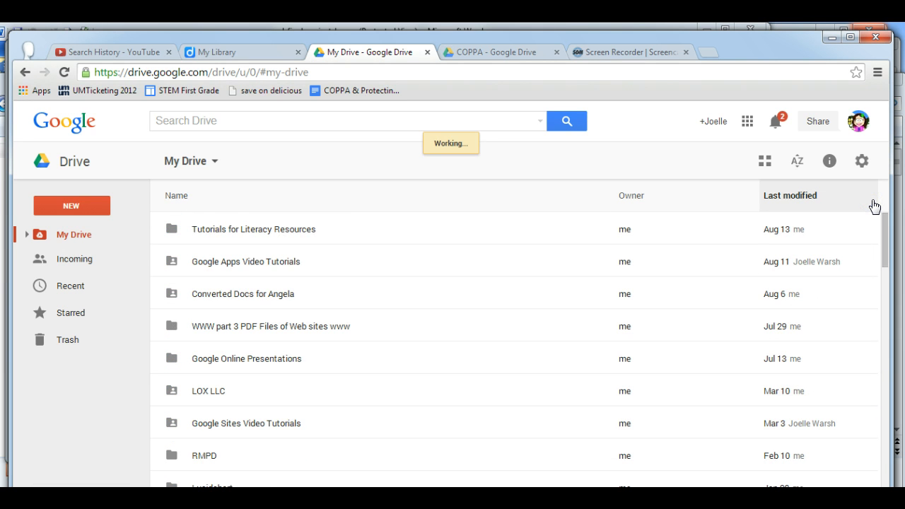
# Step: Sort the My Drive contents by name
pyautogui.click(75, 206)
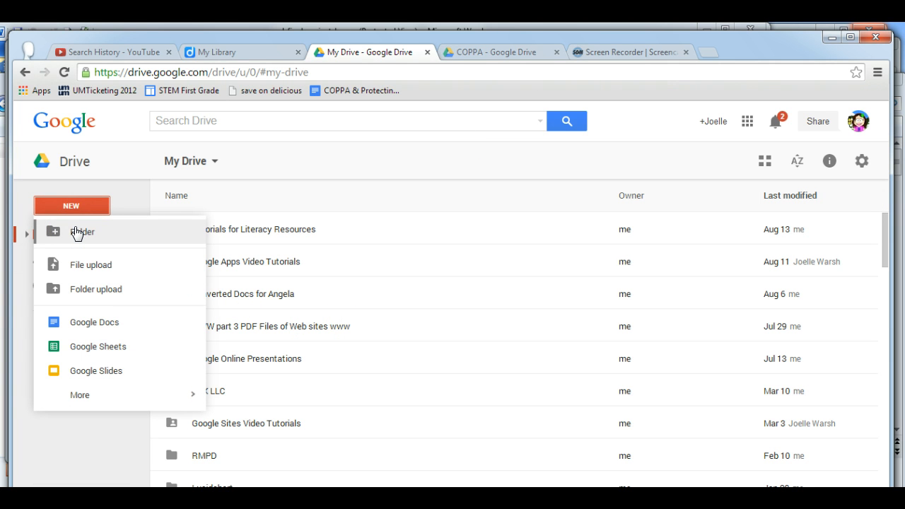
pyautogui.click(232, 192)
pyautogui.click(234, 192)
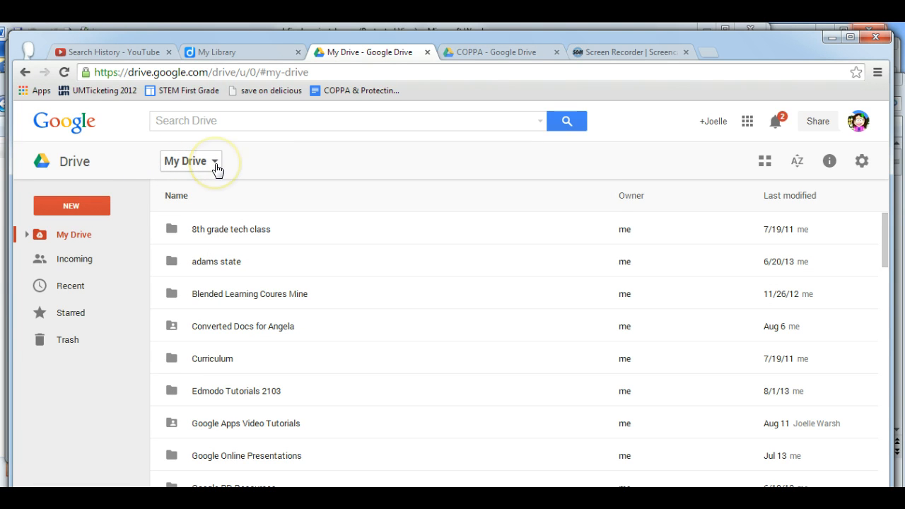
# Step: Create a new folder named "New Drive Practice" in My Drive
pyautogui.click(216, 163)
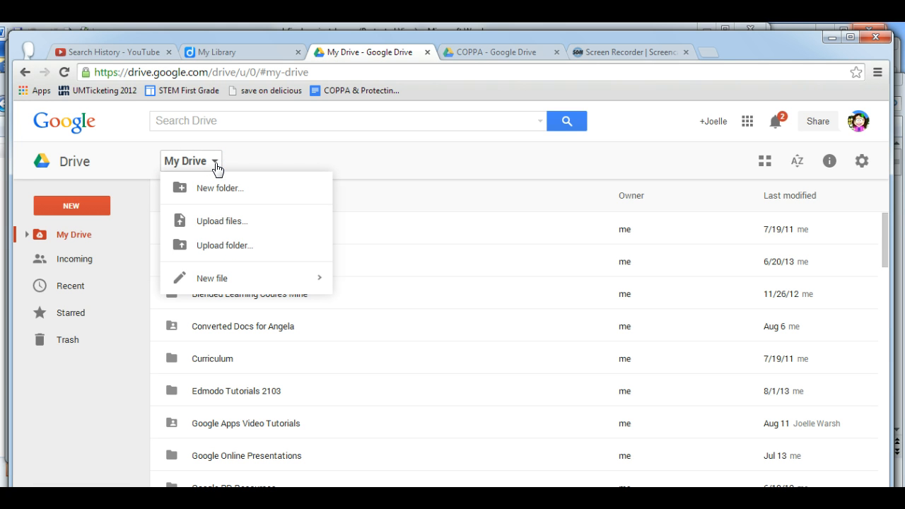
pyautogui.click(203, 163)
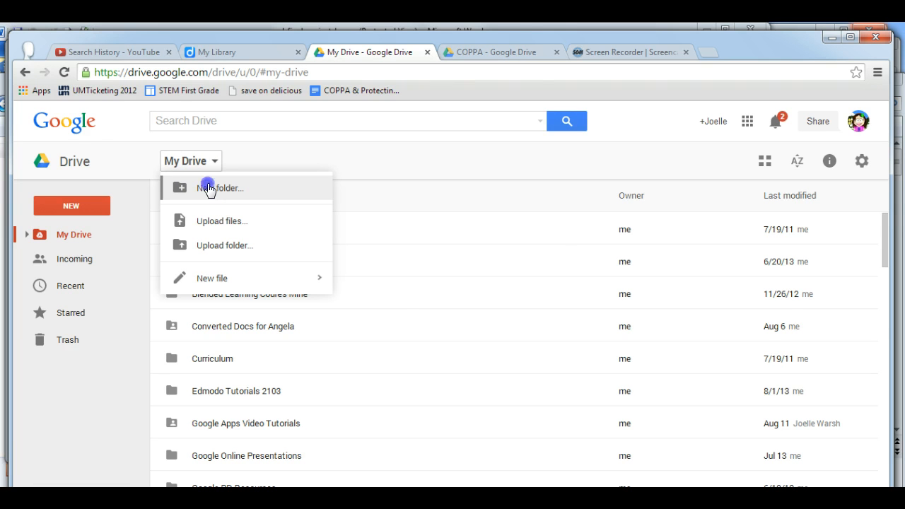
pyautogui.click(208, 188)
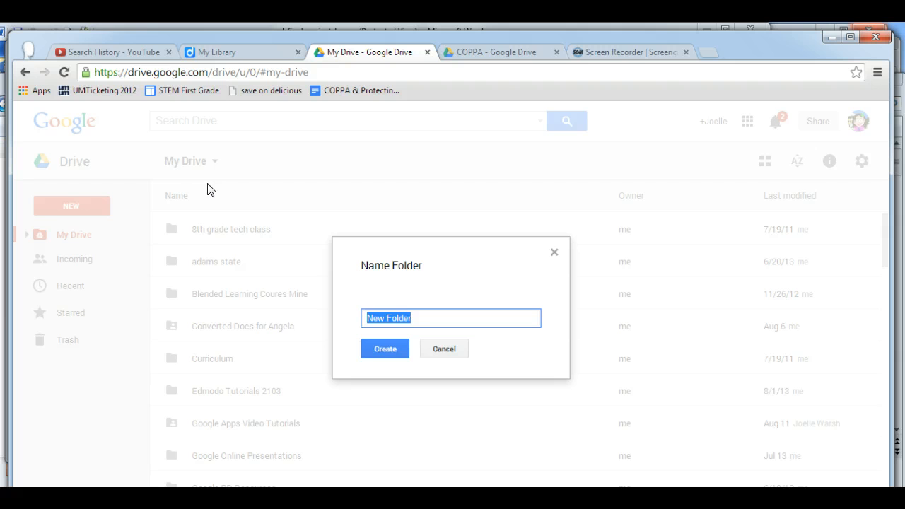
pyautogui.write('New Drive Practice')
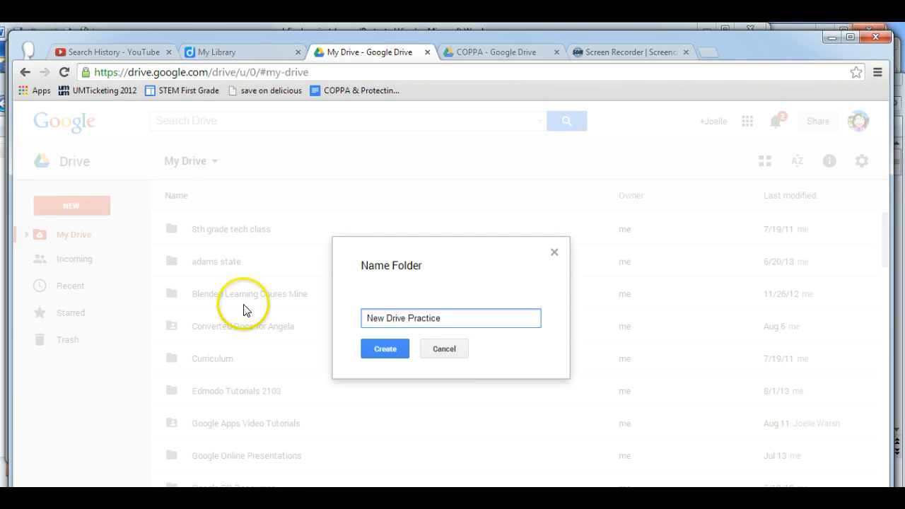
pyautogui.click(391, 348)
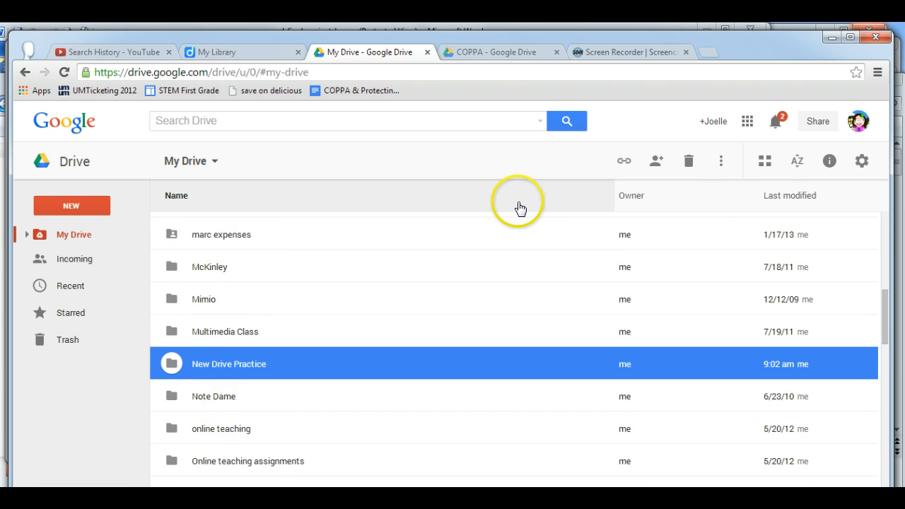
# Step: Check the Incoming list, and return to My Drive with its folder tree expanded
pyautogui.click(797, 162)
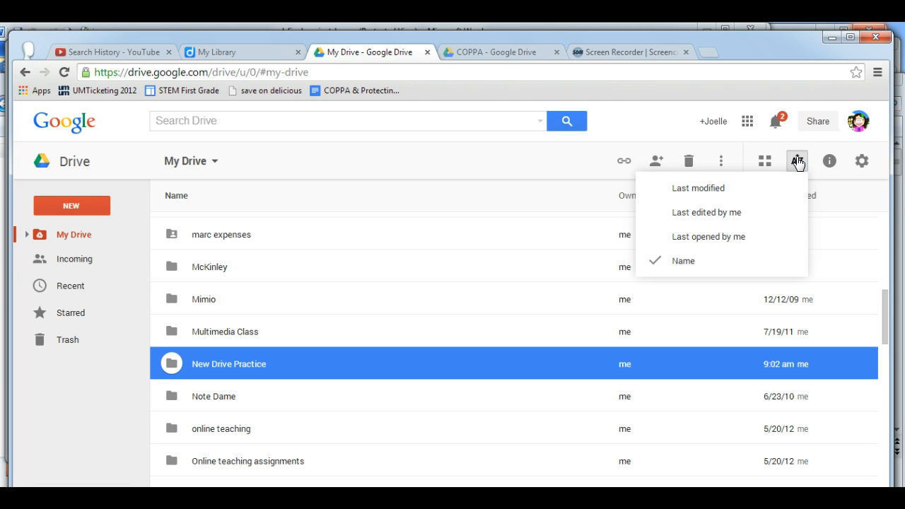
pyautogui.click(101, 244)
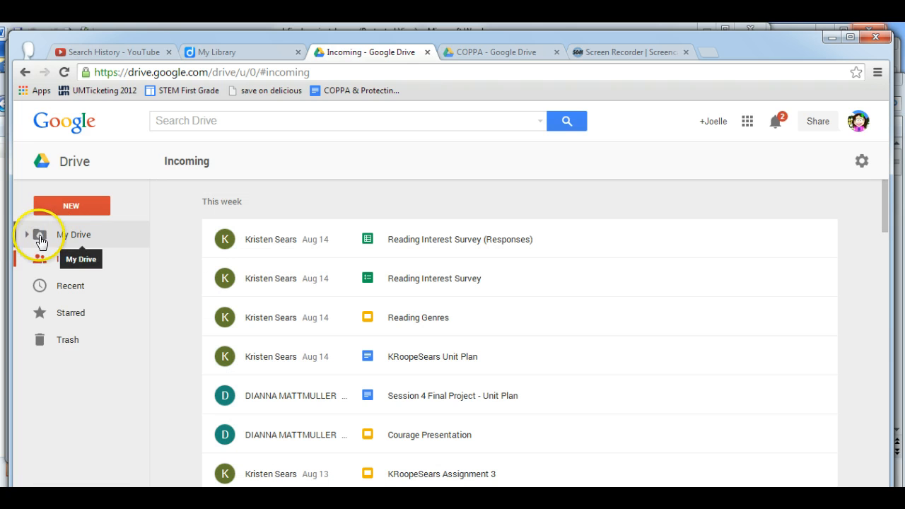
pyautogui.click(27, 235)
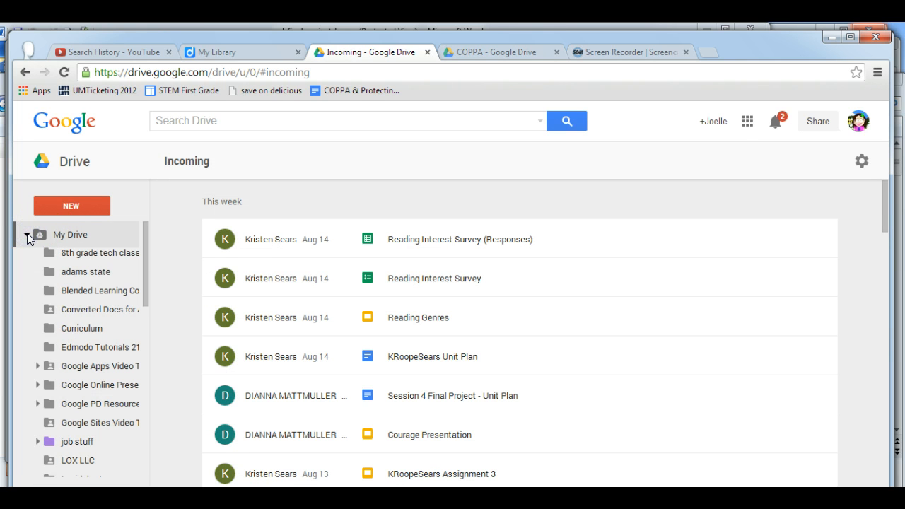
pyautogui.moveTo(145, 236)
pyautogui.mouseDown()
pyautogui.moveTo(141, 360)
pyautogui.moveTo(134, 226)
pyautogui.mouseUp()
pyautogui.click(72, 234)
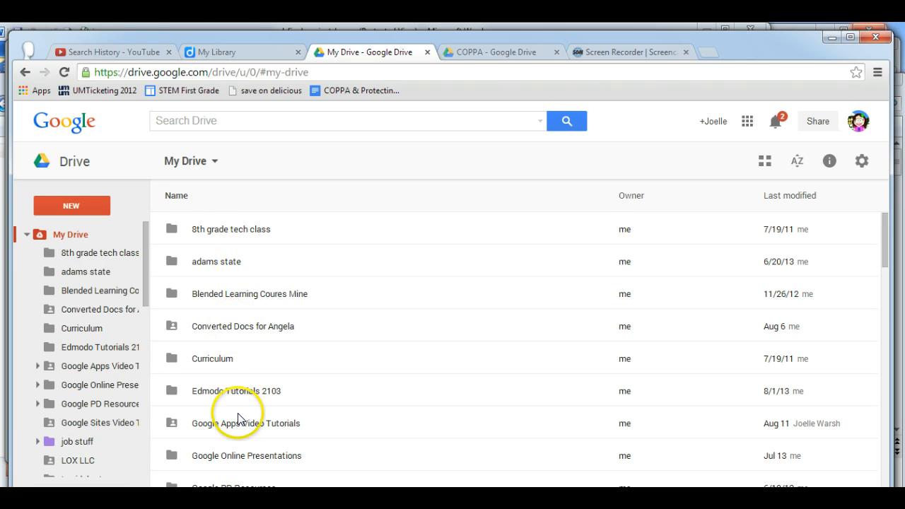
# Step: Collapse and re-expand the My Drive folder tree, and look at the subfolders of the Google Apps Video Tutorials folder
pyautogui.click(25, 235)
pyautogui.click(26, 236)
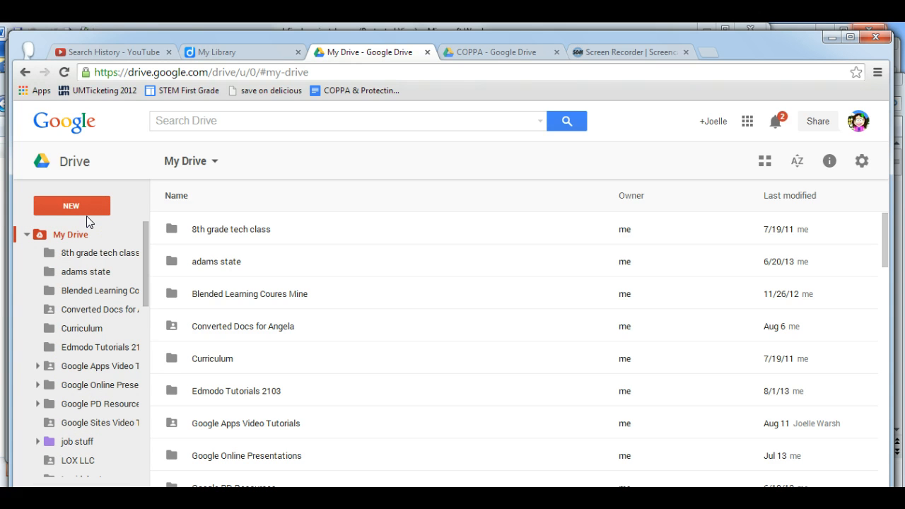
pyautogui.click(37, 366)
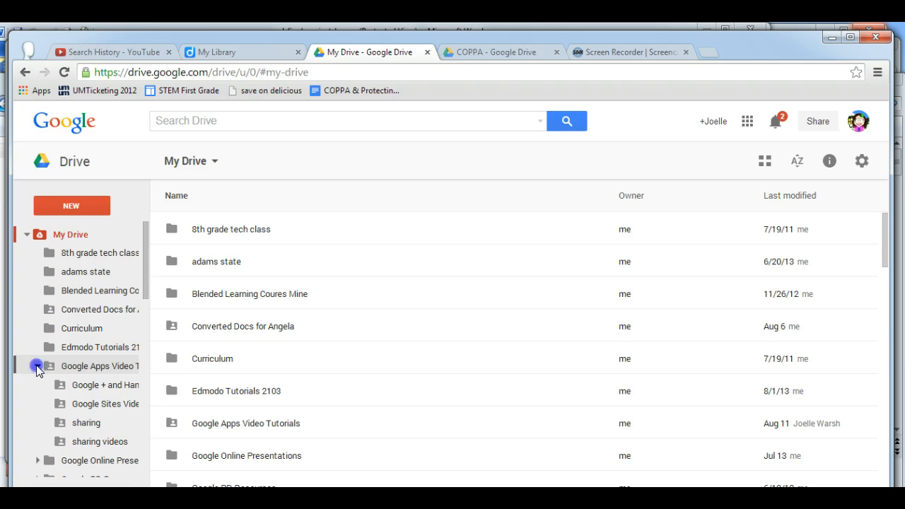
pyautogui.click(38, 367)
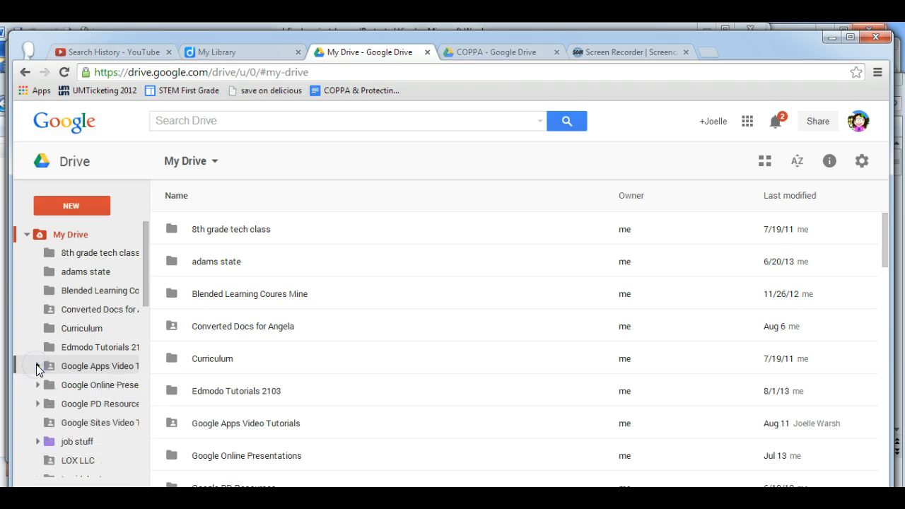
# Step: Open the "adams state" folder and view the actions available for it
pyautogui.click(228, 261)
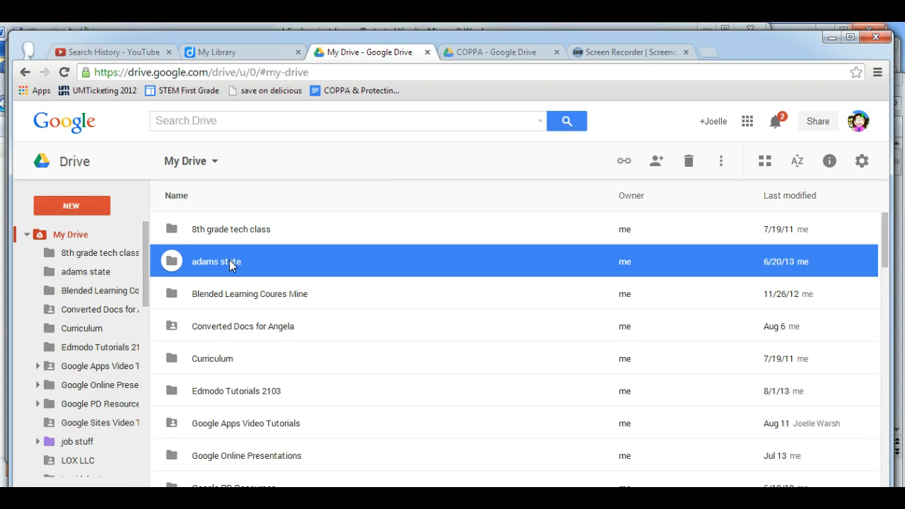
pyautogui.doubleClick(229, 262)
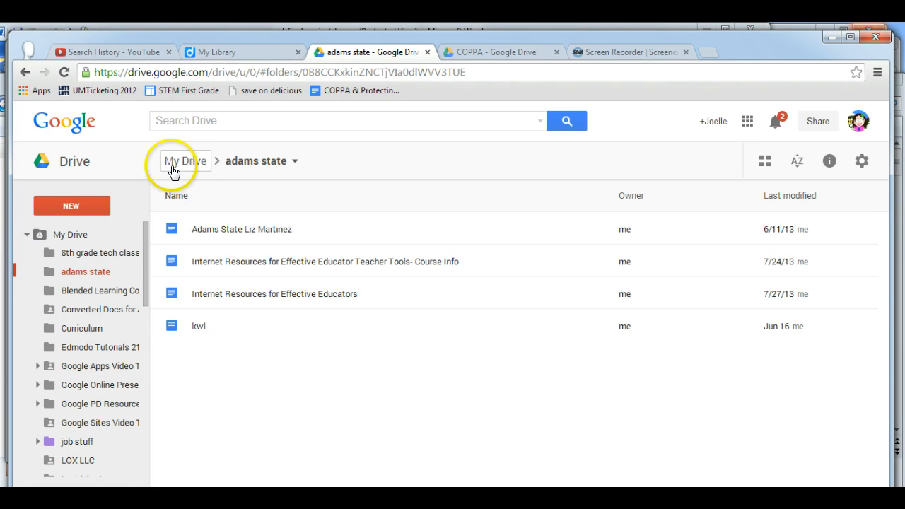
pyautogui.click(293, 164)
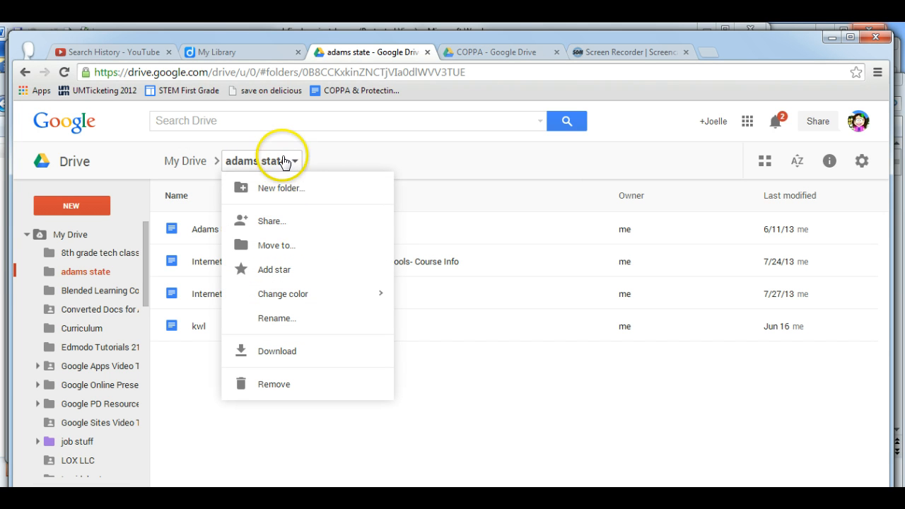
# Step: Create a folder named "Sub folder" inside the "adams state" folder
pyautogui.click(88, 205)
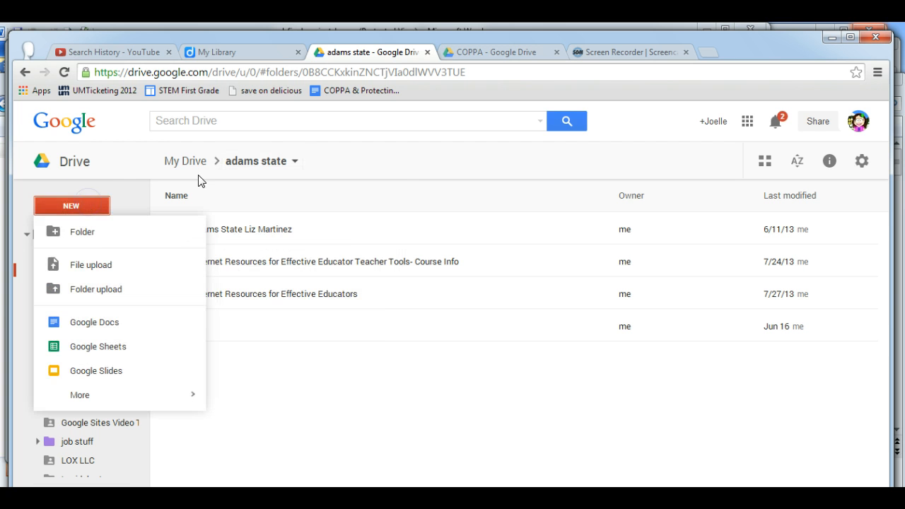
pyautogui.click(87, 232)
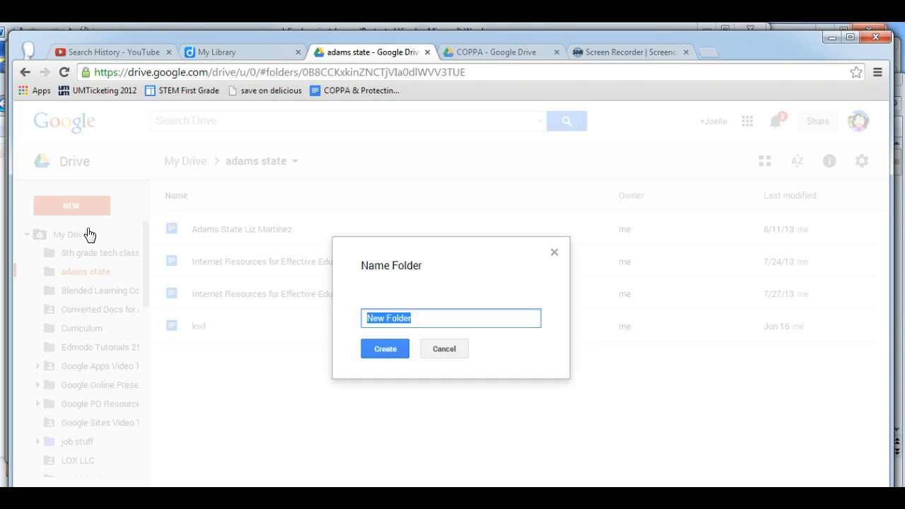
pyautogui.write('Sub')
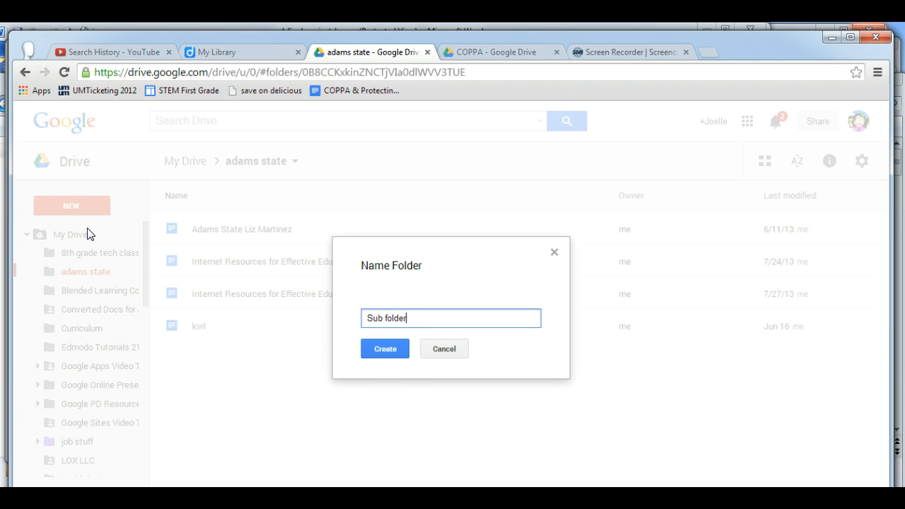
pyautogui.write(' folder')
pyautogui.click(385, 349)
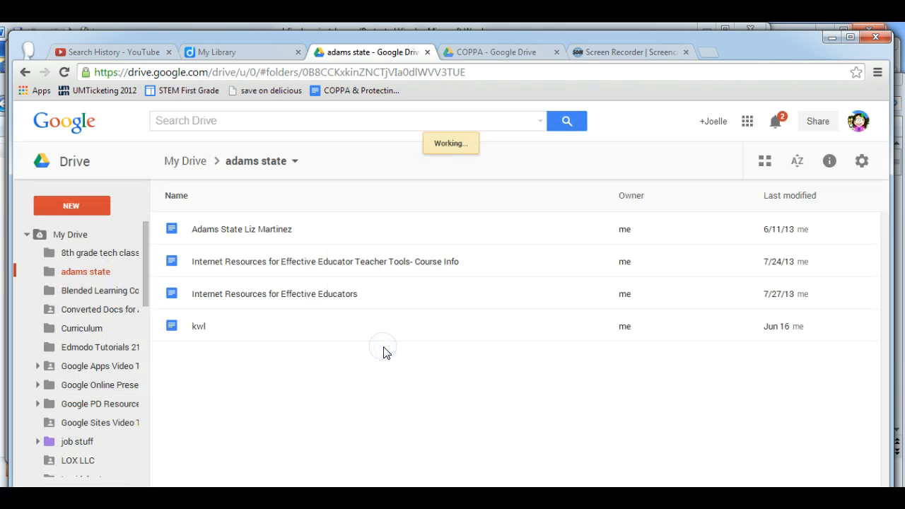
# Step: Select "Sub folder" and check where it sits under "adams state" in the folder tree
pyautogui.click(211, 230)
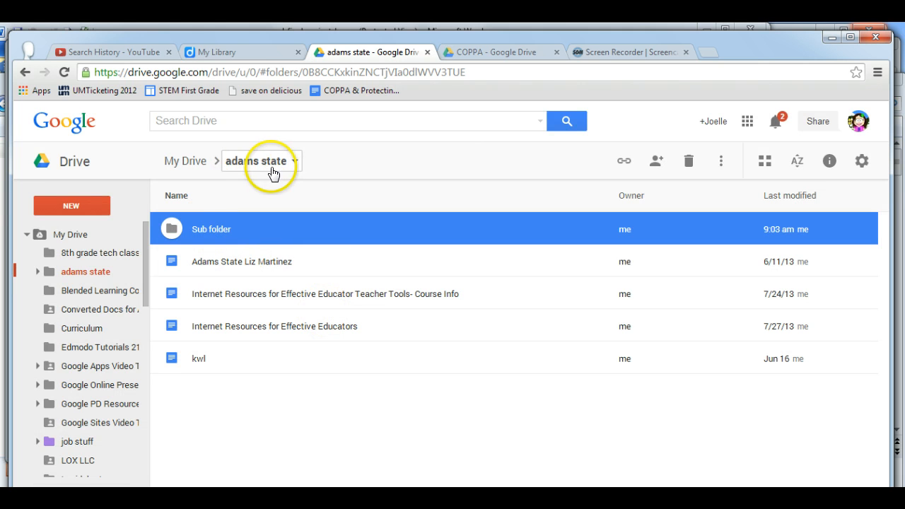
pyautogui.click(38, 271)
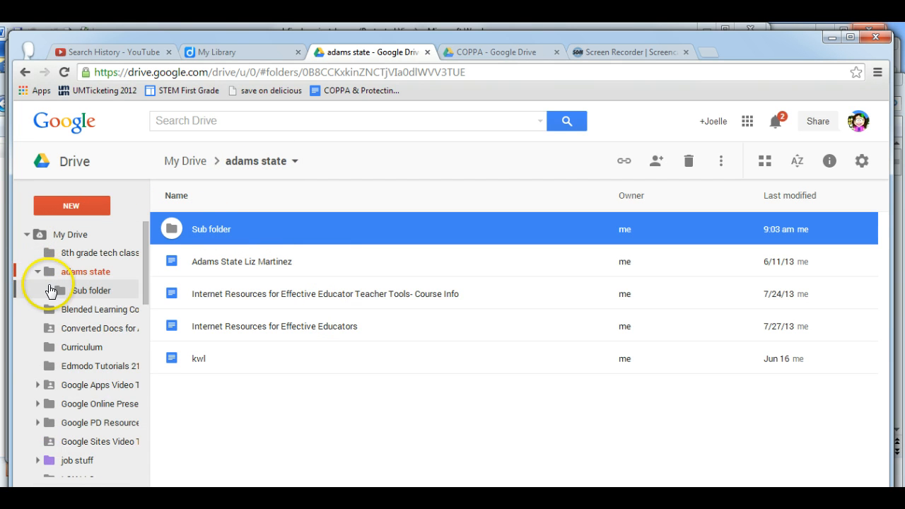
pyautogui.click(37, 272)
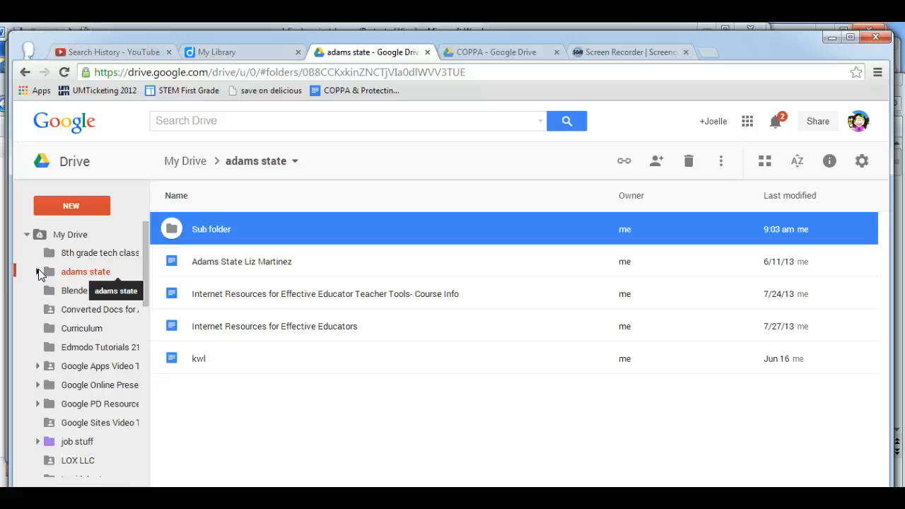
# Step: Return to My Drive and collapse its folder tree
pyautogui.click(71, 235)
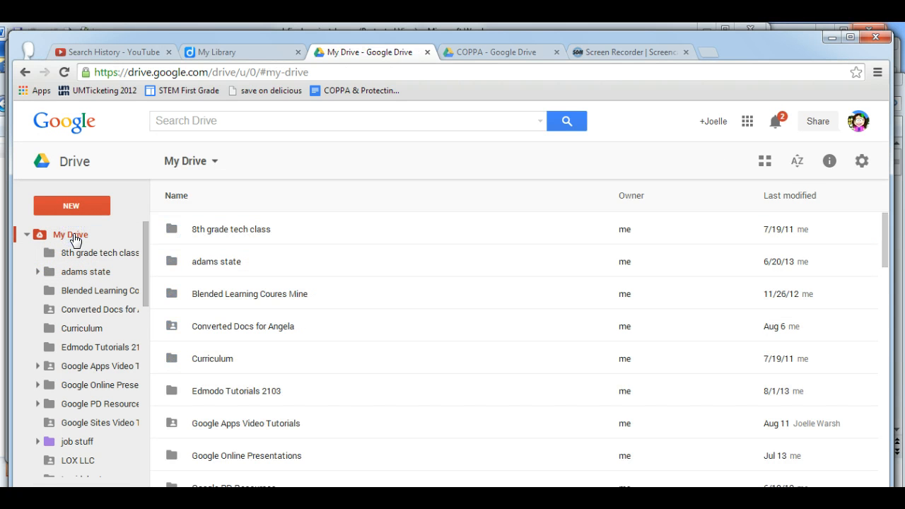
pyautogui.click(27, 235)
pyautogui.click(884, 224)
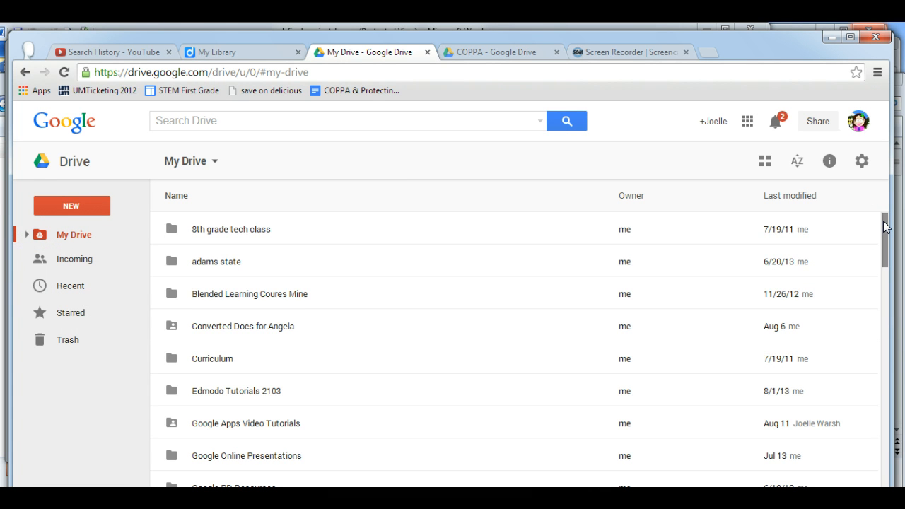
pyautogui.moveTo(884, 225)
pyautogui.mouseDown()
pyautogui.moveTo(880, 416)
pyautogui.moveTo(883, 229)
pyautogui.mouseUp()
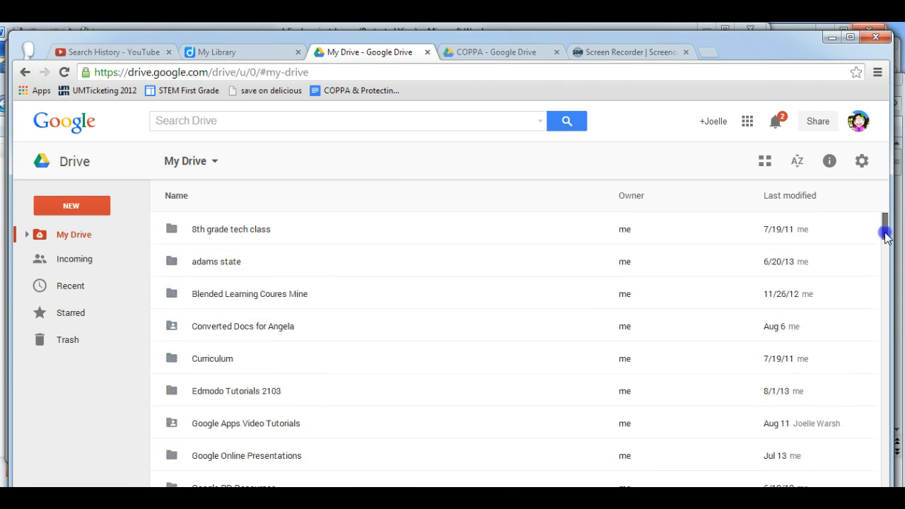
# Step: Search Drive for "stuff" and open the document "STuff to fix in online classed" from the suggestions
pyautogui.click(255, 121)
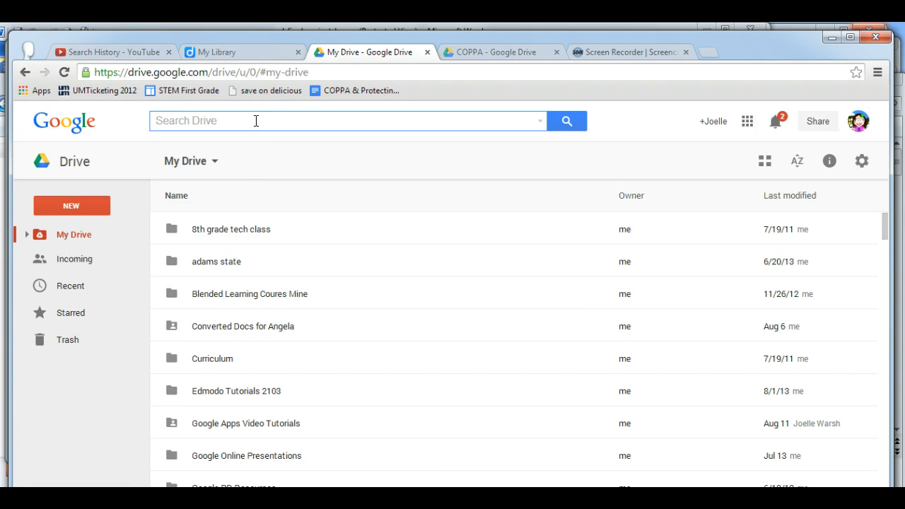
pyautogui.write('stuff')
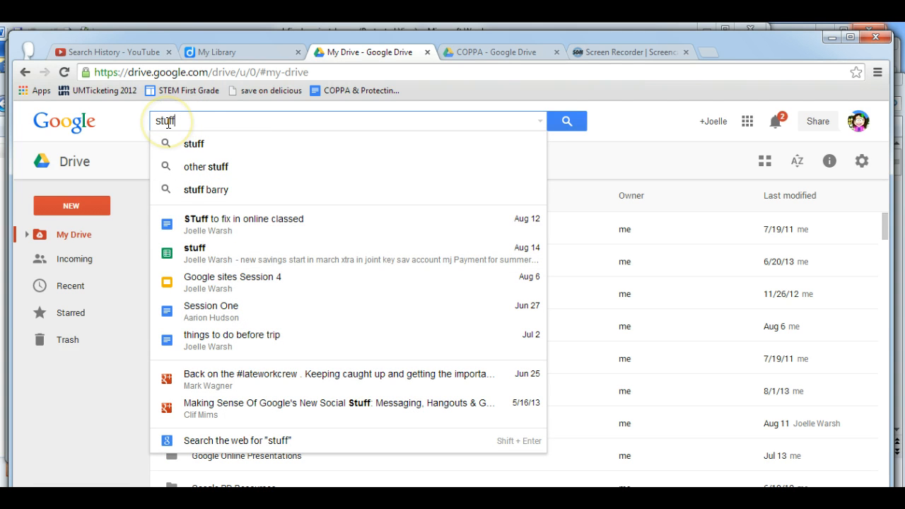
pyautogui.click(569, 122)
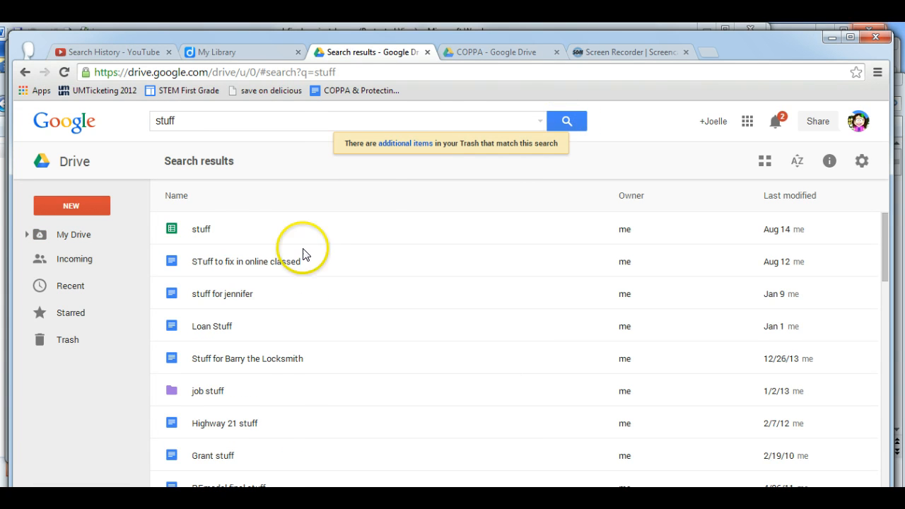
pyautogui.click(206, 115)
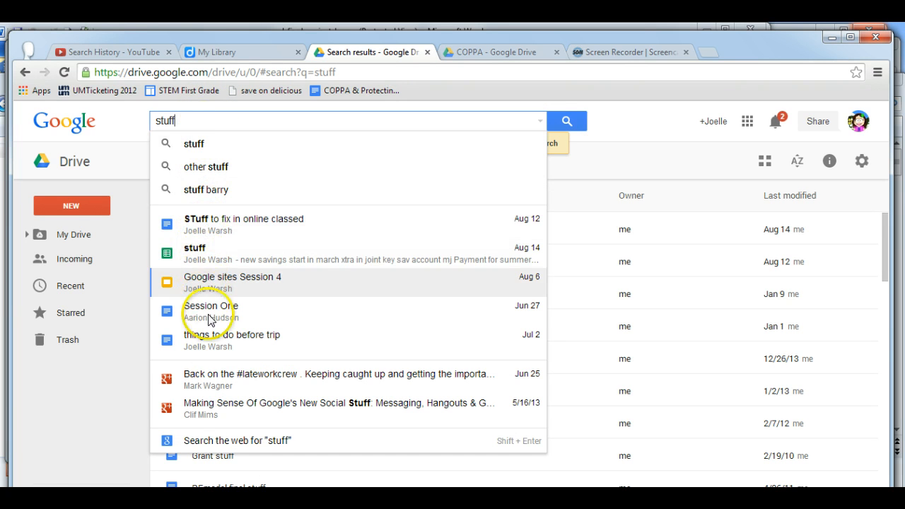
pyautogui.click(225, 221)
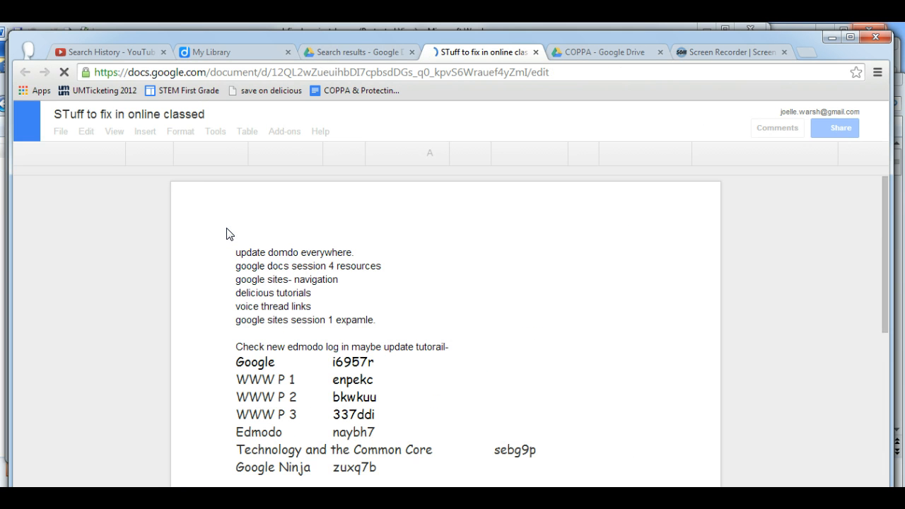
# Step: Return to the Drive search page and run the full search for "stuff"
pyautogui.click(351, 57)
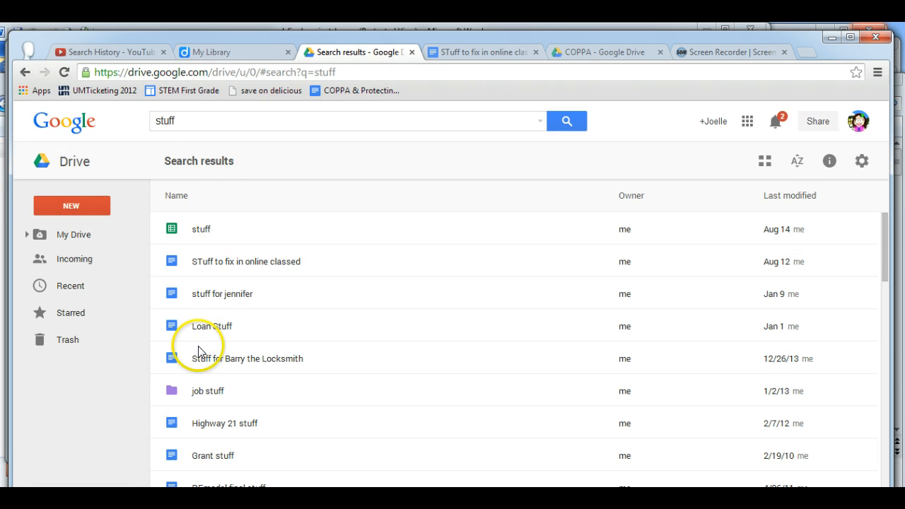
pyautogui.click(184, 121)
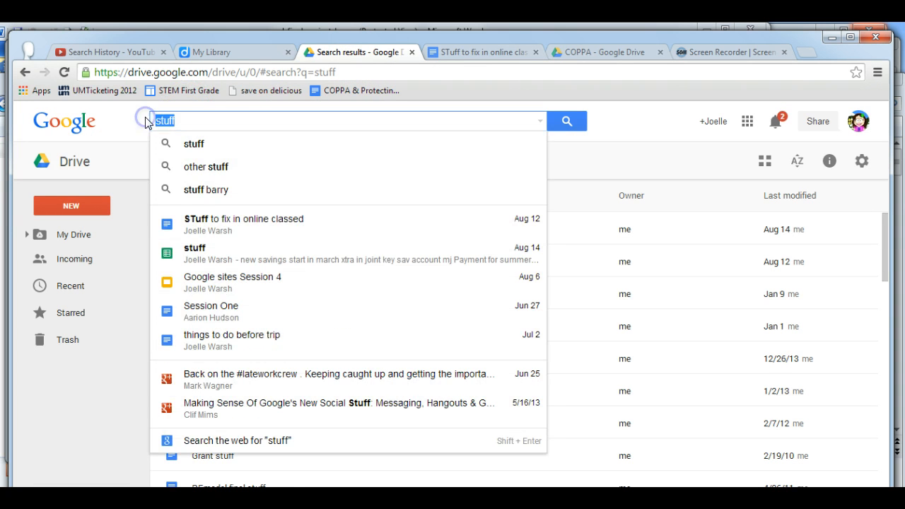
pyautogui.click(572, 121)
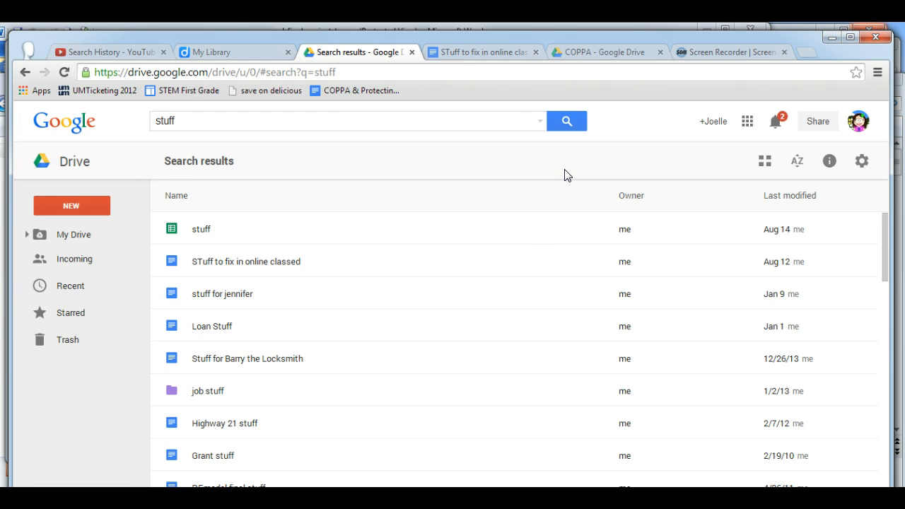
pyautogui.click(495, 194)
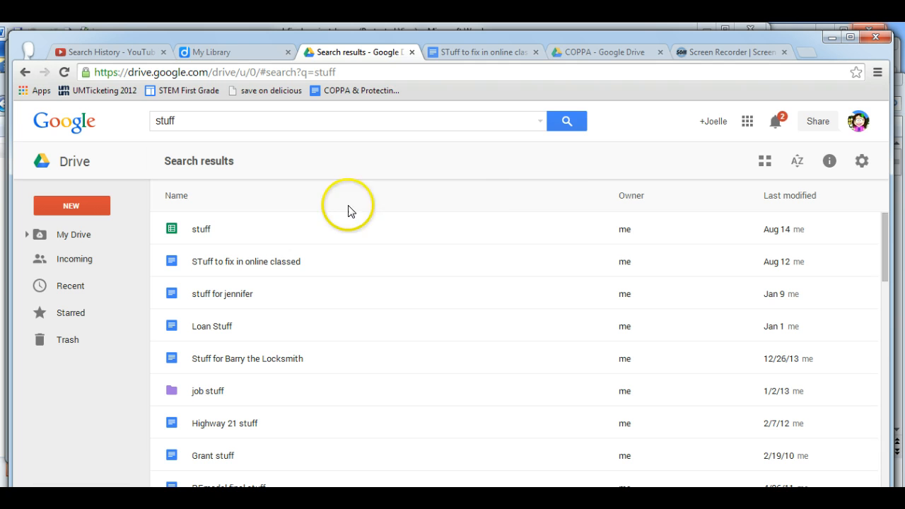
# Step: Start moving the "stuff" spreadsheet and browse the destinations to "Sub folder" inside "adams state"
pyautogui.click(304, 229)
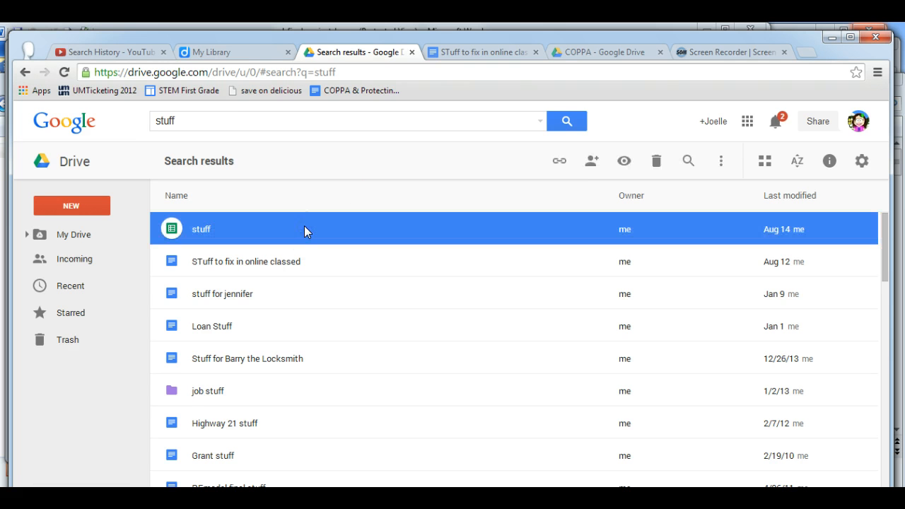
pyautogui.click(721, 162)
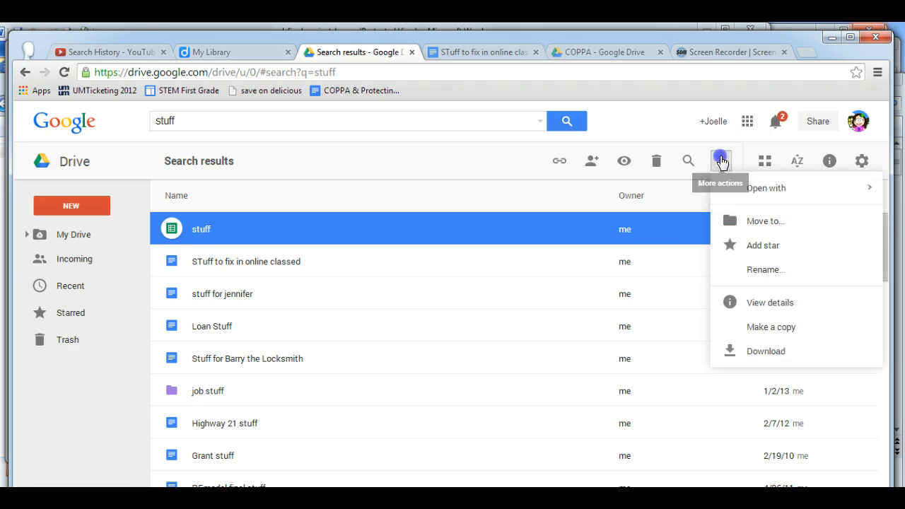
pyautogui.click(748, 221)
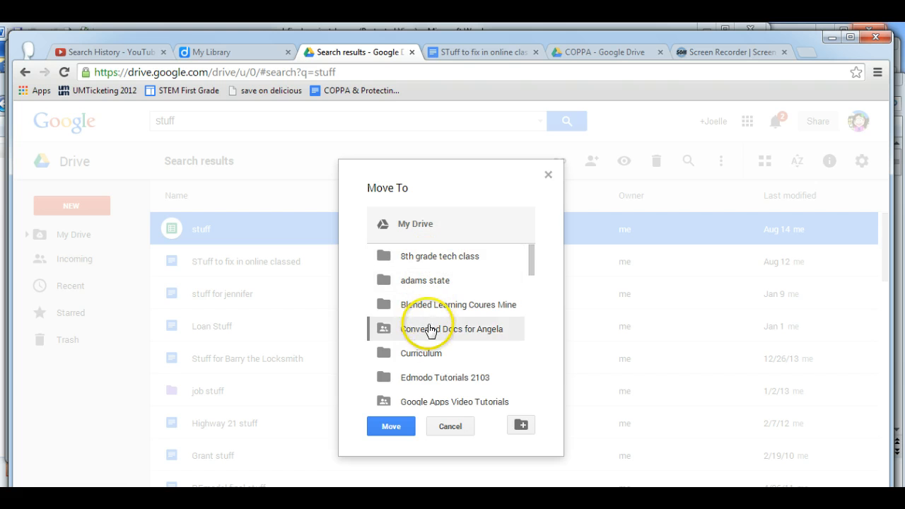
pyautogui.moveTo(532, 249)
pyautogui.mouseDown()
pyautogui.moveTo(527, 308)
pyautogui.moveTo(521, 246)
pyautogui.mouseUp()
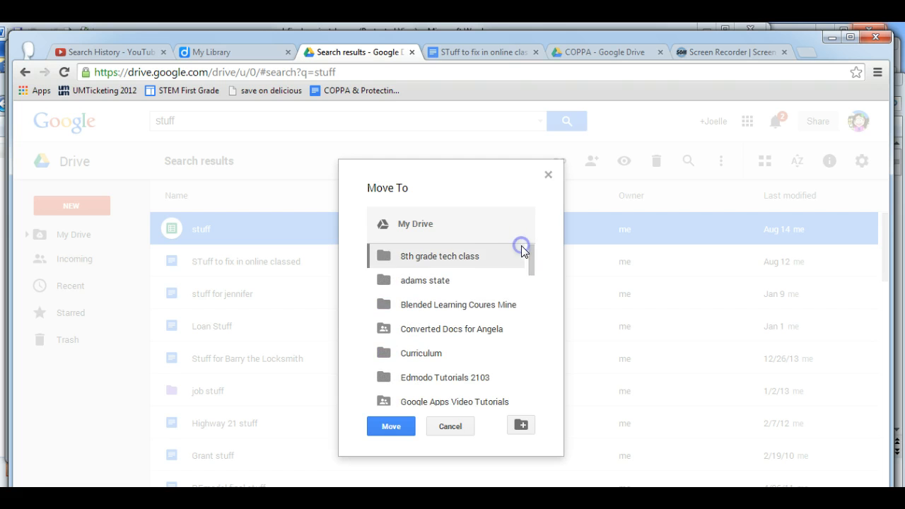
pyautogui.doubleClick(440, 282)
pyautogui.click(430, 257)
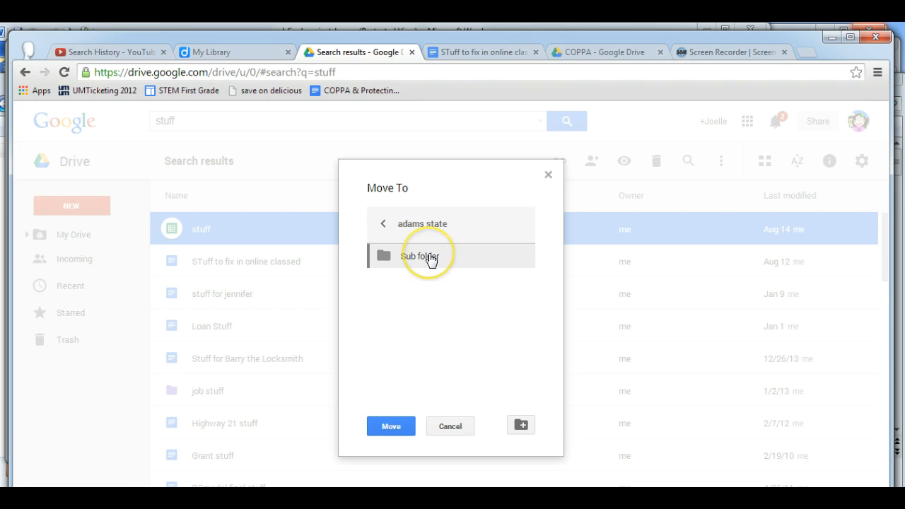
pyautogui.doubleClick(430, 257)
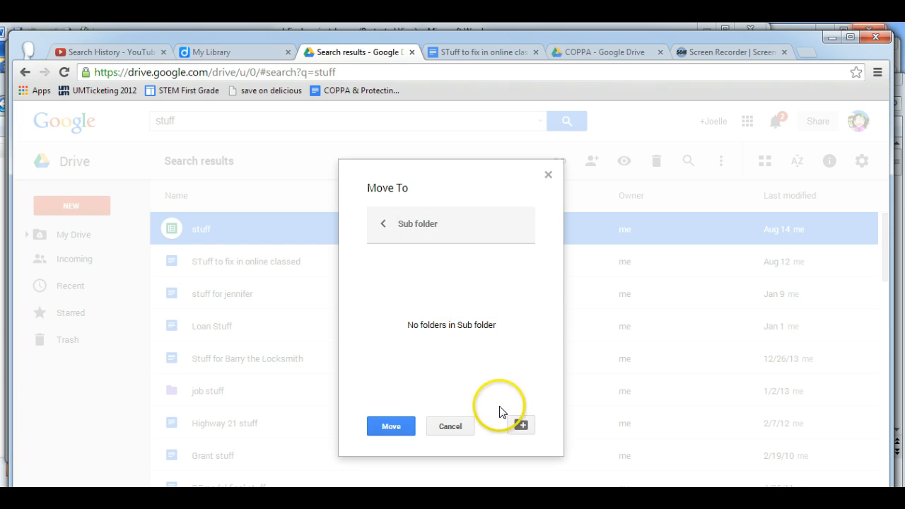
# Step: Create a folder named "sub sub folder" inside "Sub folder" while choosing the move destination
pyautogui.click(522, 425)
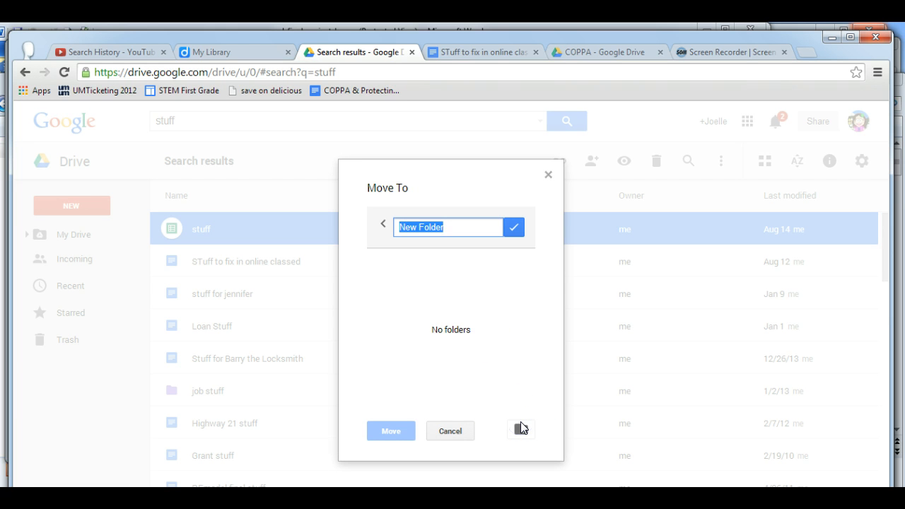
pyautogui.write('sub')
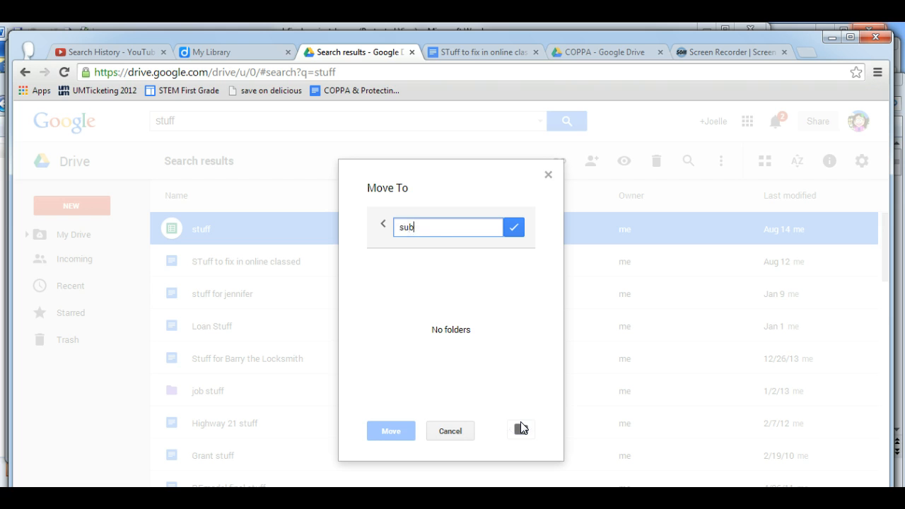
pyautogui.write(' sub folder')
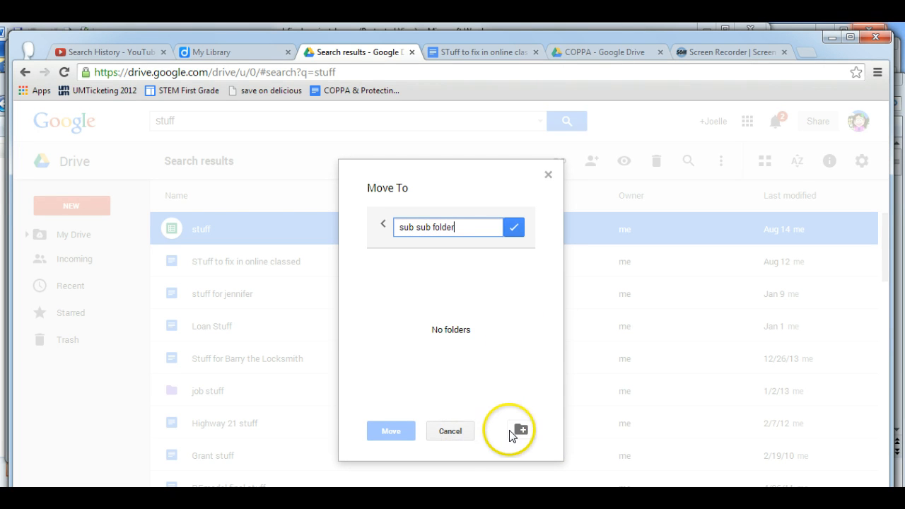
pyautogui.press('Return')
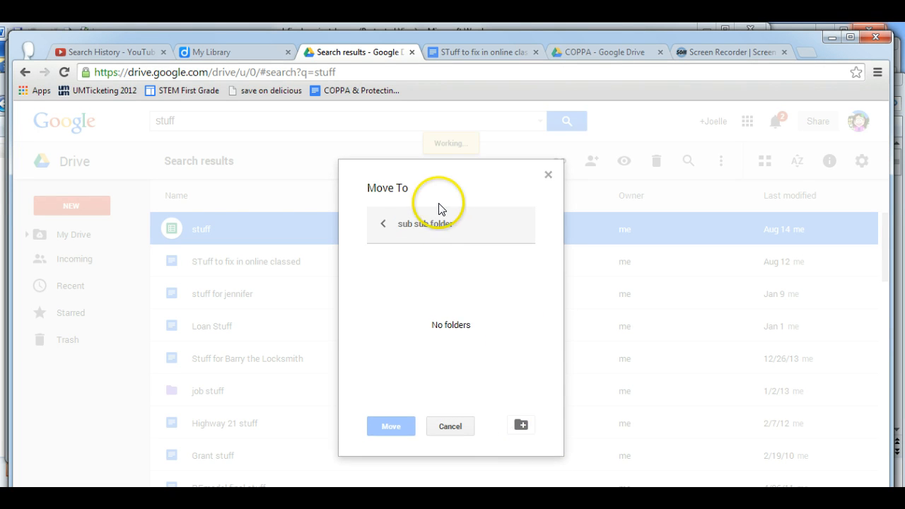
# Step: Move the "stuff" spreadsheet into adams state > Sub folder > sub sub folder, and undo the move
pyautogui.click(382, 225)
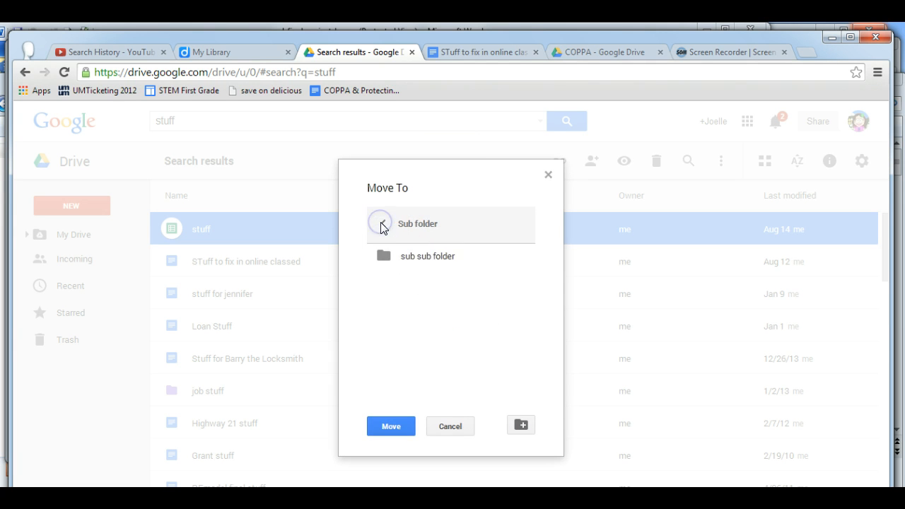
pyautogui.click(381, 224)
pyautogui.click(388, 254)
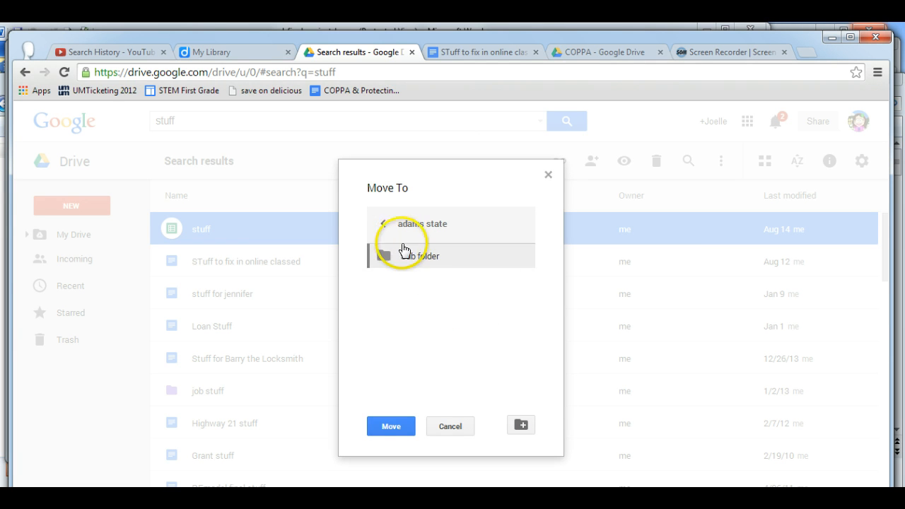
pyautogui.doubleClick(414, 262)
pyautogui.click(414, 262)
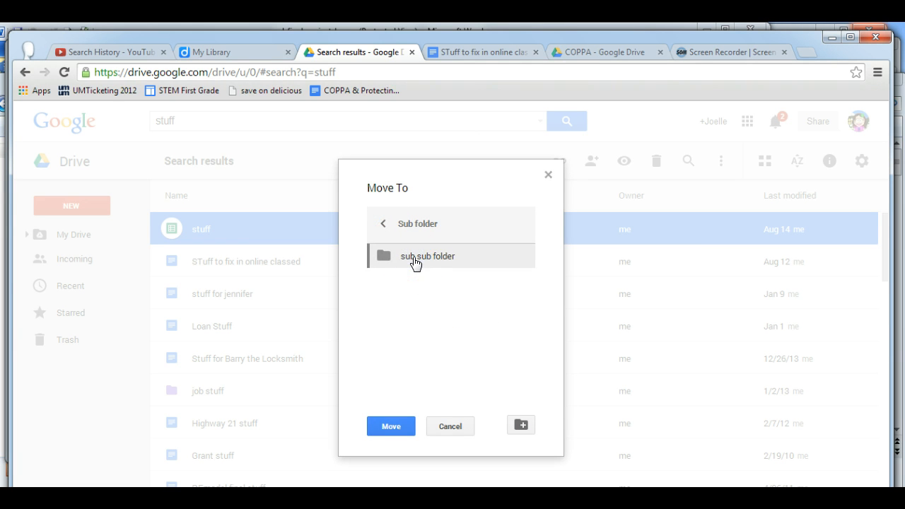
pyautogui.doubleClick(414, 262)
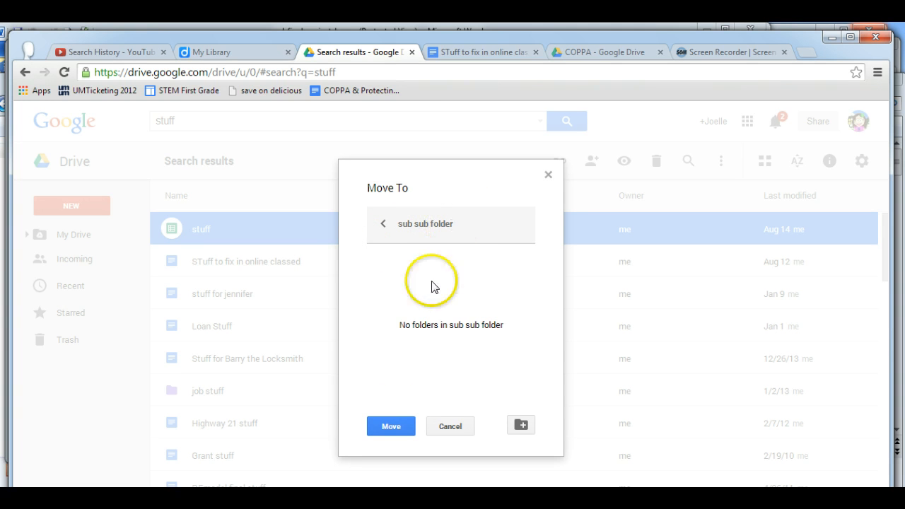
pyautogui.click(393, 426)
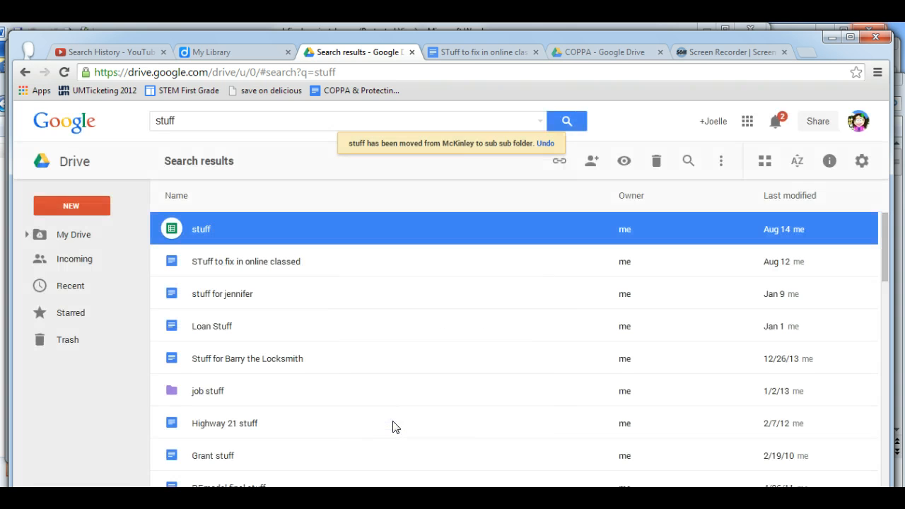
pyautogui.click(544, 144)
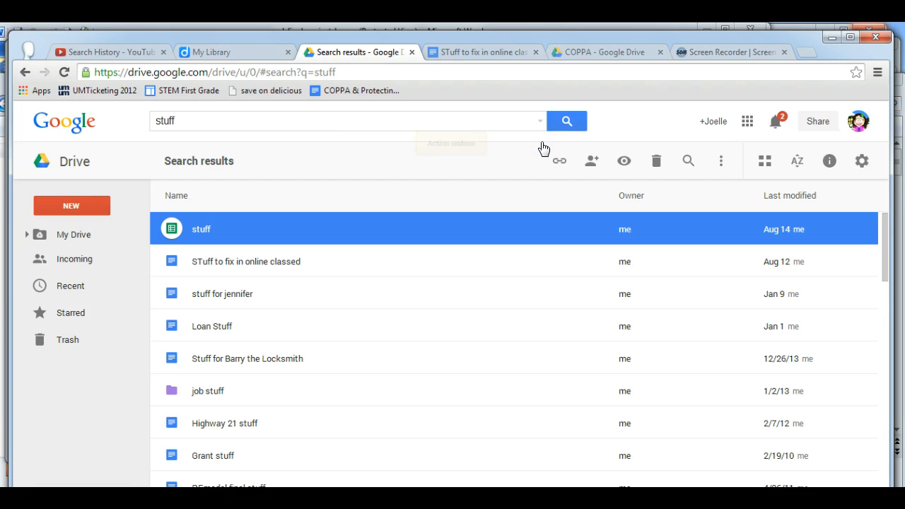
# Step: Try range selection on the search results, ending with the first five files selected
pyautogui.click(327, 187)
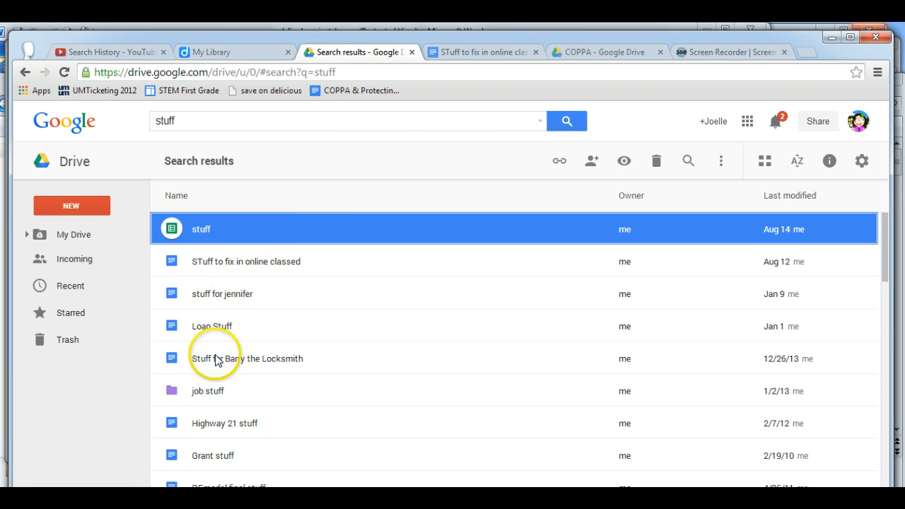
pyautogui.keyDown('shift'); pyautogui.click(210, 391); pyautogui.keyUp('shift')
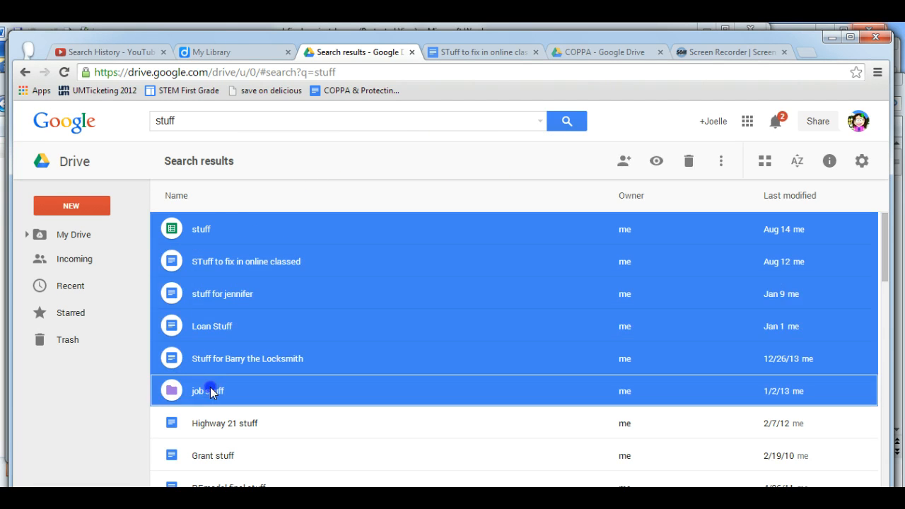
pyautogui.click(231, 229)
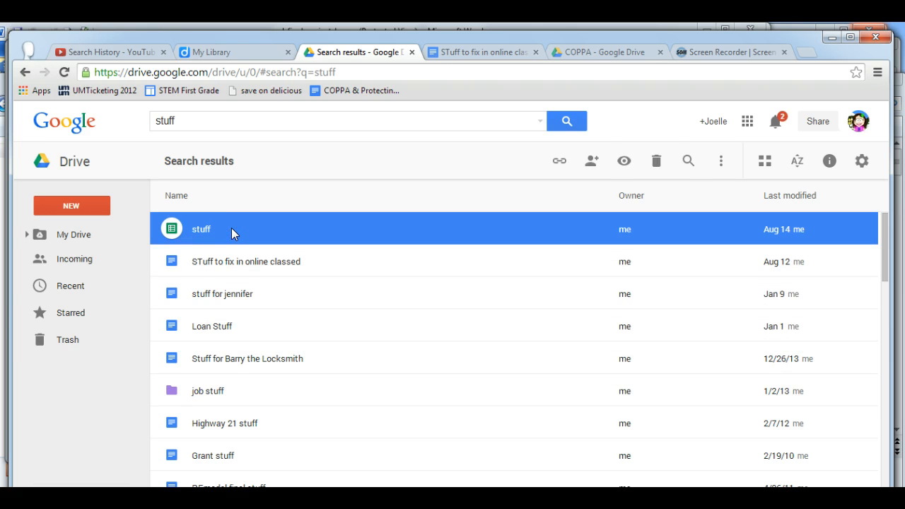
pyautogui.keyDown('shift'); pyautogui.click(218, 359); pyautogui.keyUp('shift')
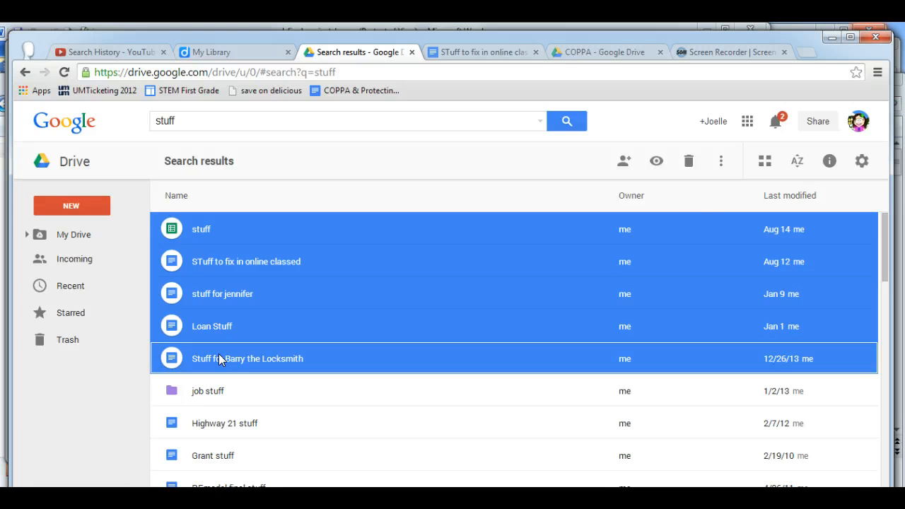
# Step: Try choosing "Blended Learning Coures Mine" as the move destination for the five selected files, and cancel the move
pyautogui.click(721, 160)
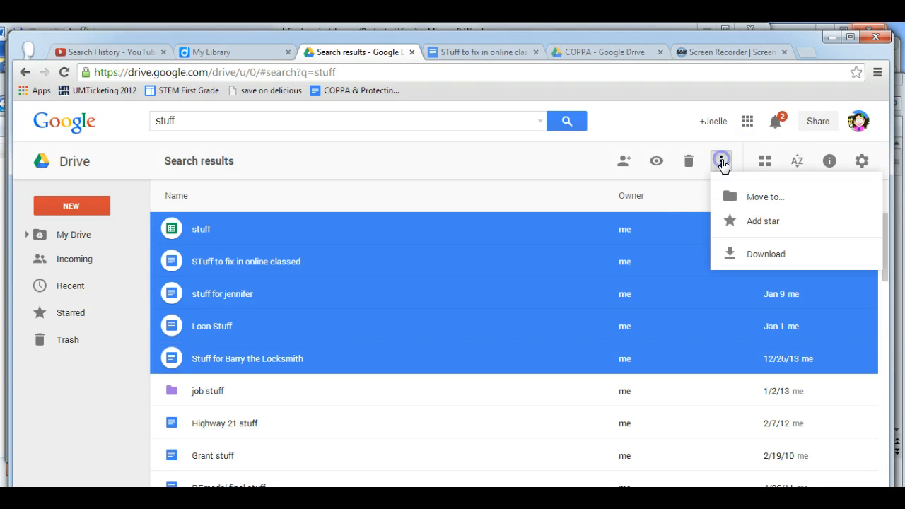
pyautogui.click(751, 197)
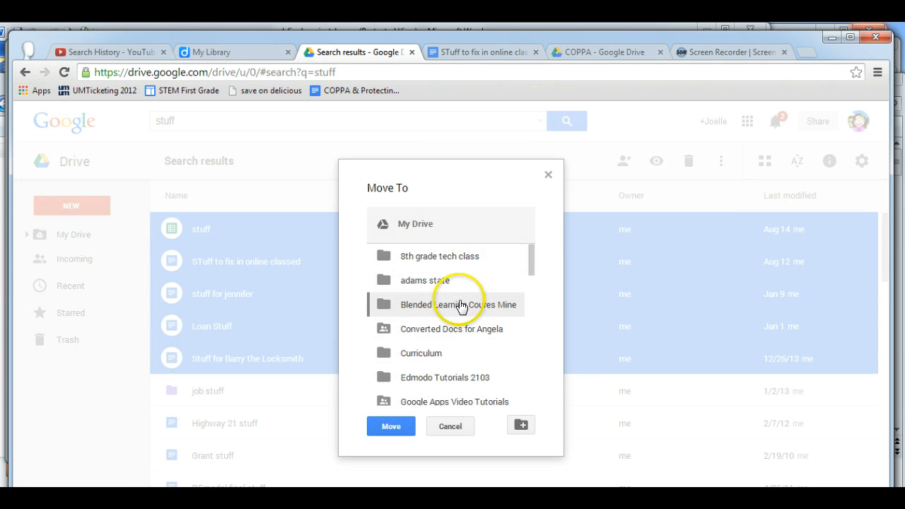
pyautogui.doubleClick(460, 306)
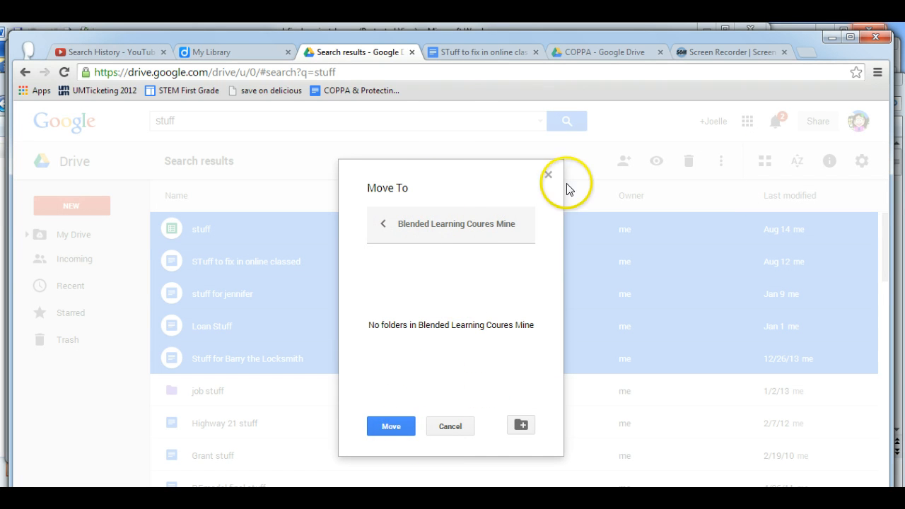
pyautogui.click(547, 175)
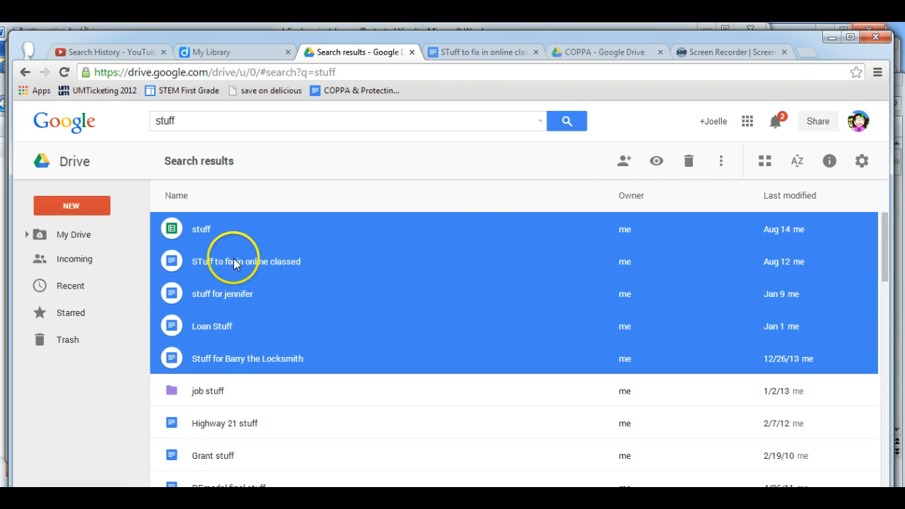
# Step: Select only three non-adjacent search results: the "stuff" spreadsheet, the third listed document and the "job stuff" folder
pyautogui.click(246, 224)
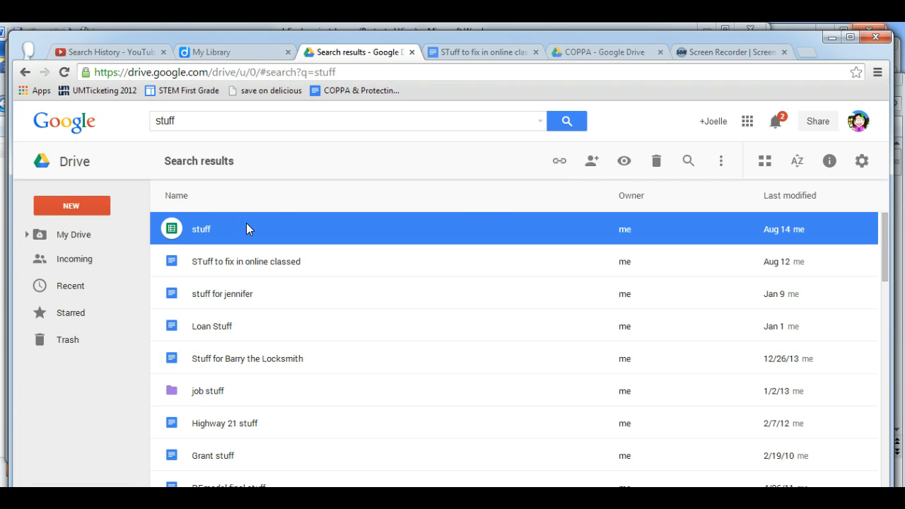
pyautogui.press('ctrl')
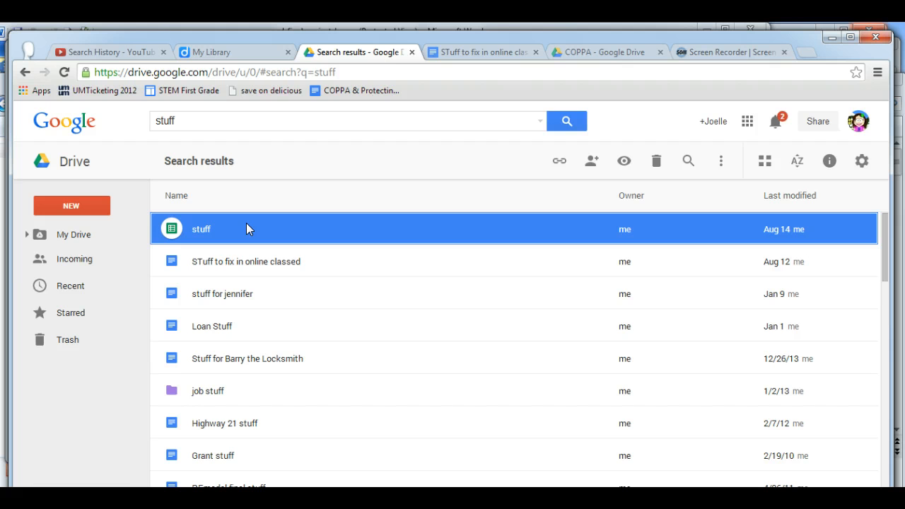
pyautogui.keyDown('ctrl'); pyautogui.click(239, 291); pyautogui.keyUp('ctrl')
pyautogui.keyDown('ctrl'); pyautogui.click(218, 393); pyautogui.keyUp('ctrl')
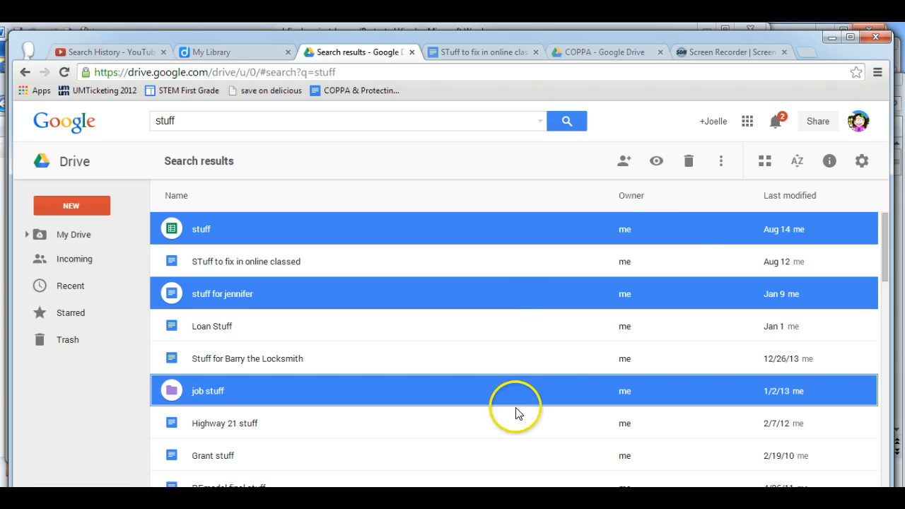
# Step: Try choosing Google Apps Video Tutorials > sharing as the move destination for the three selected items, and cancel the move
pyautogui.click(720, 160)
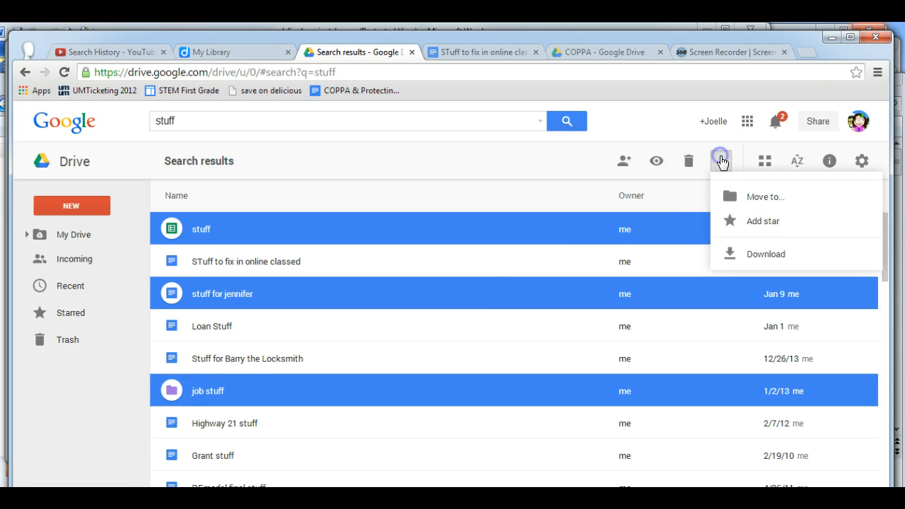
pyautogui.click(746, 199)
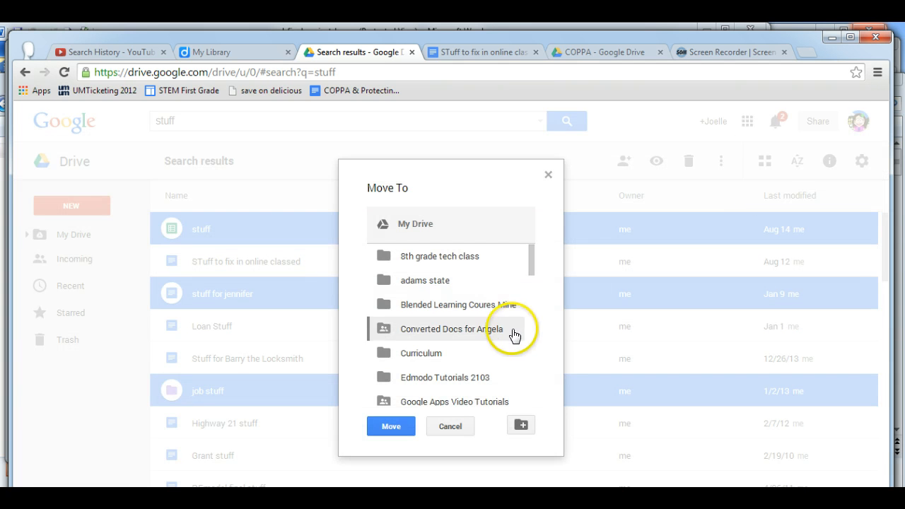
pyautogui.doubleClick(429, 403)
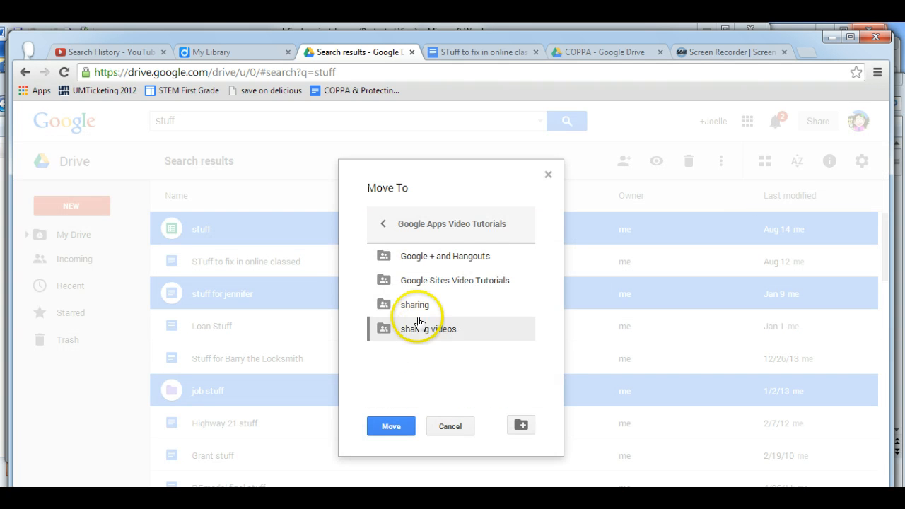
pyautogui.doubleClick(415, 310)
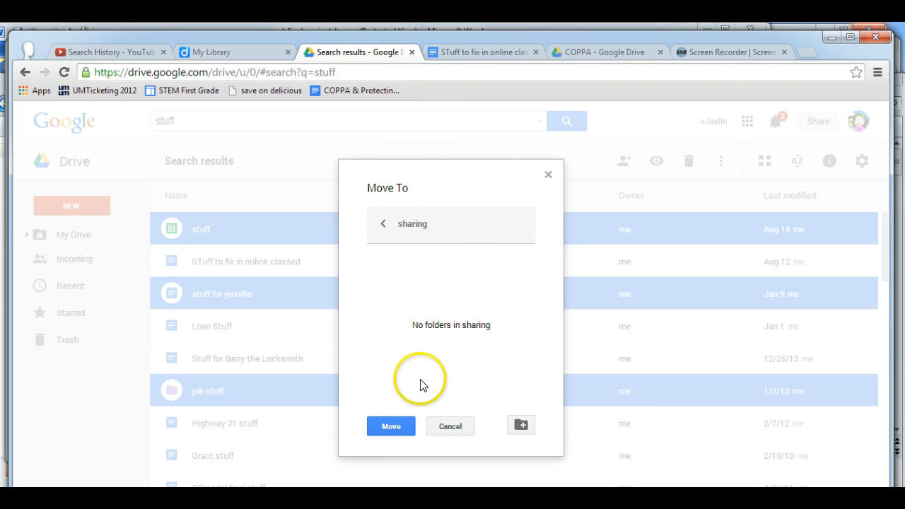
pyautogui.click(548, 175)
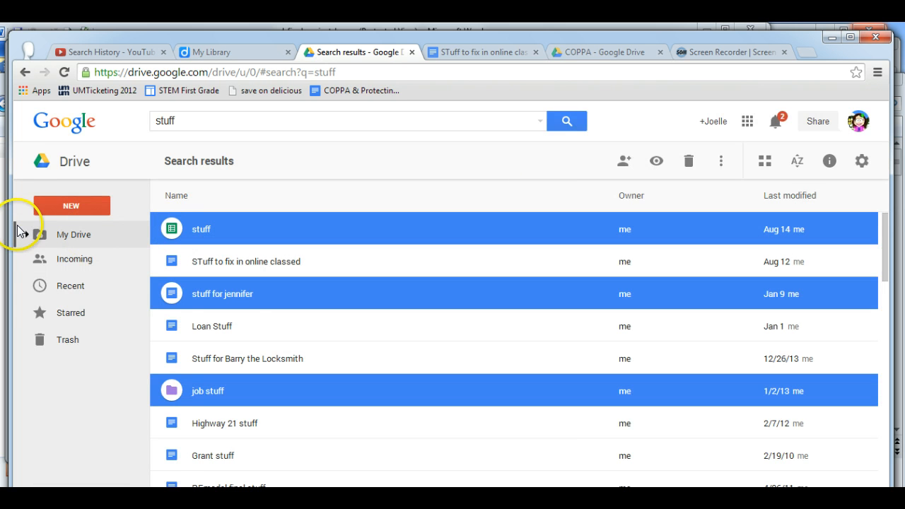
# Step: Go to My Drive, view the advanced sharing settings of the "Sharing practice" folder, and close them
pyautogui.click(53, 237)
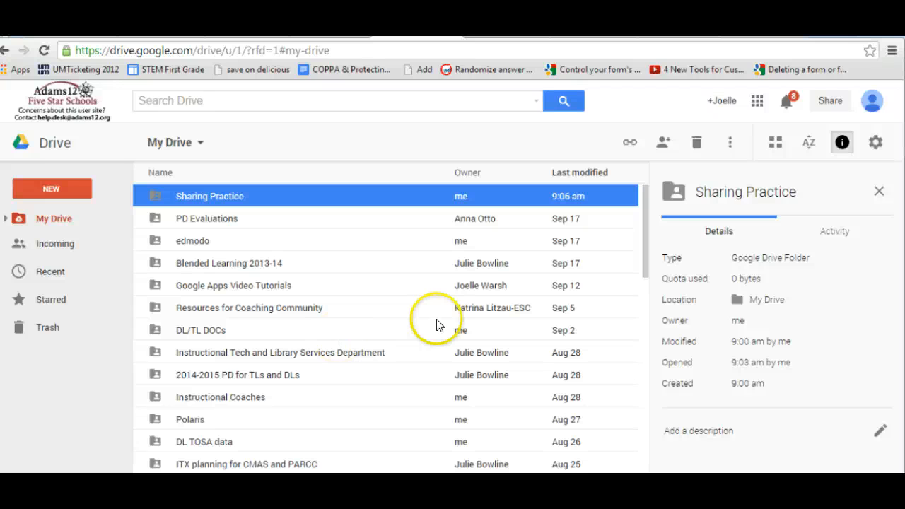
pyautogui.click(664, 144)
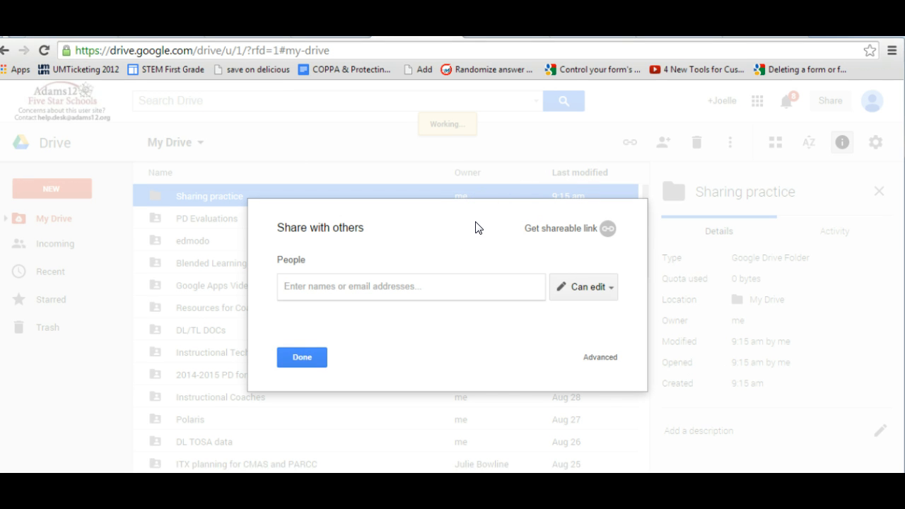
pyautogui.click(603, 358)
pyautogui.click(603, 358)
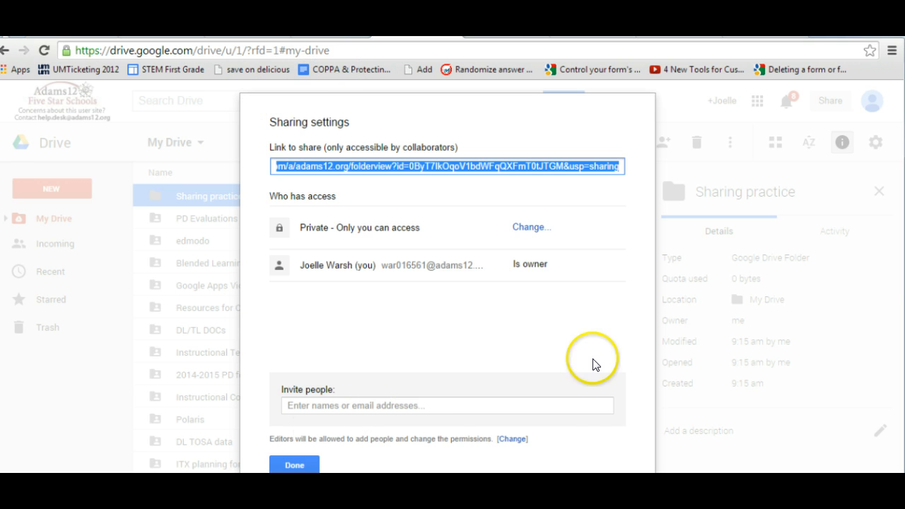
pyautogui.click(294, 465)
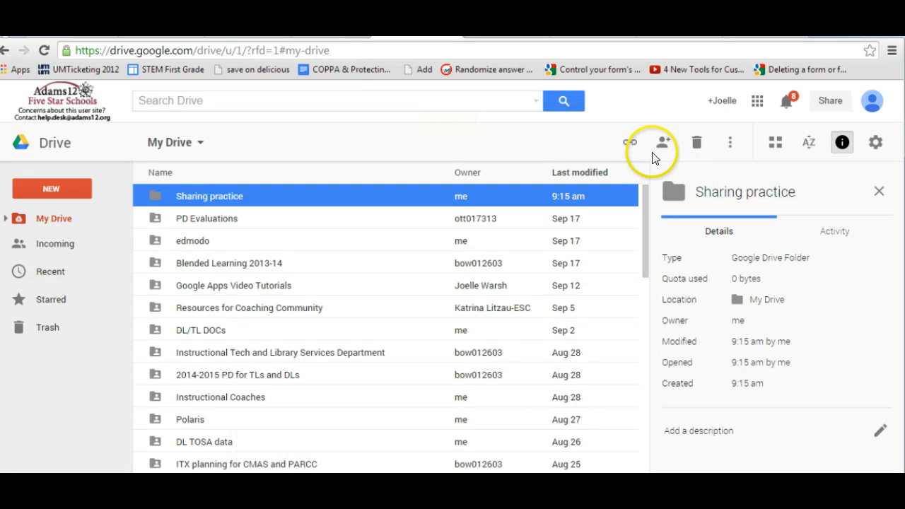
# Step: Start sharing the "Sharing practice" folder and add a suggested contact as the person to invite
pyautogui.click(666, 143)
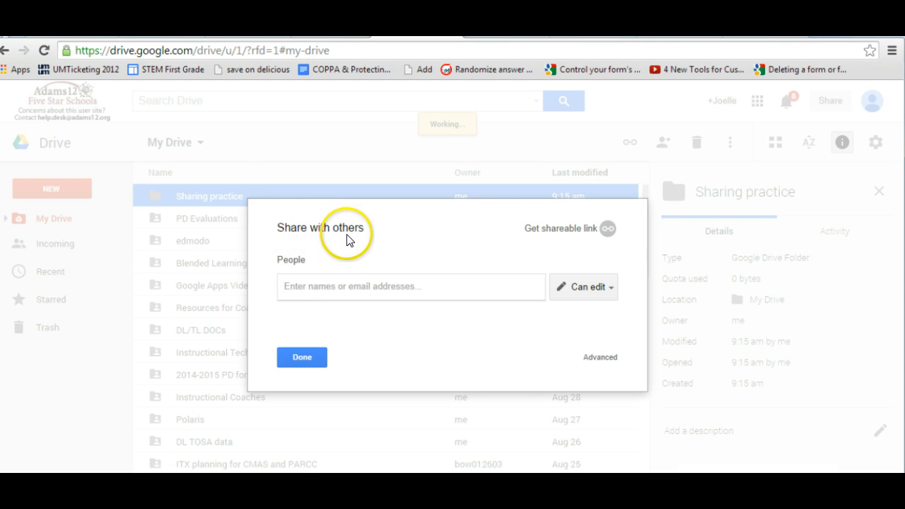
pyautogui.click(307, 287)
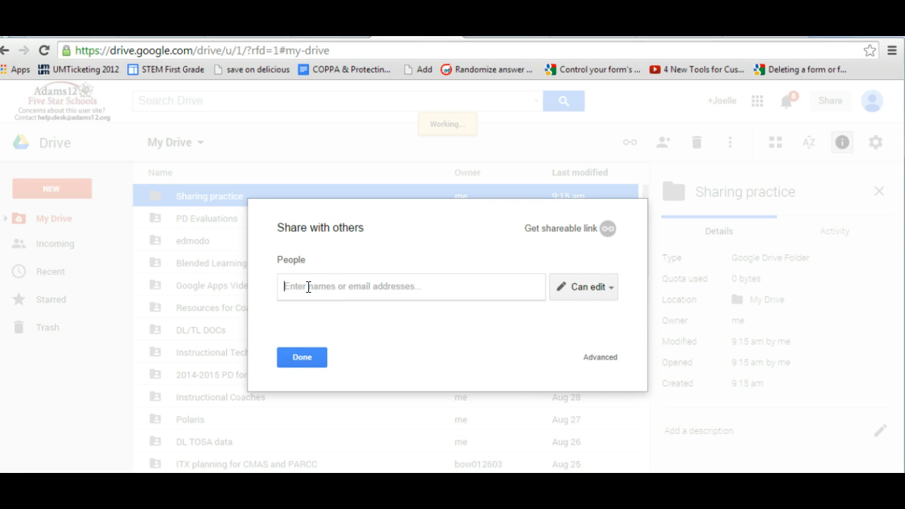
pyautogui.write('ann')
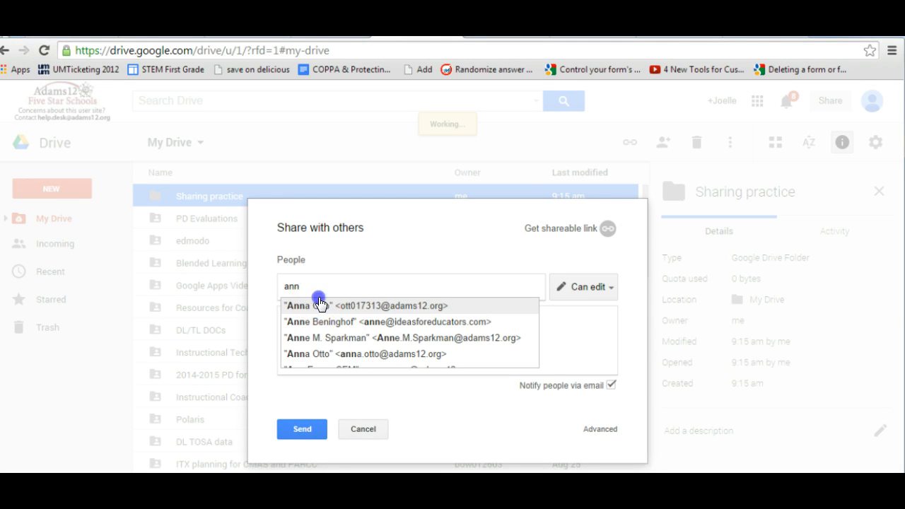
pyautogui.click(320, 304)
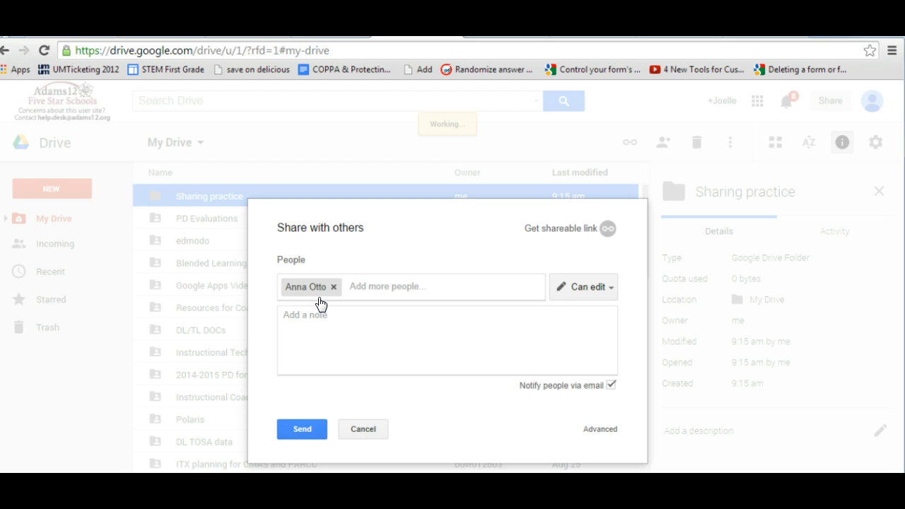
# Step: Set the invited person's permission to Can view
pyautogui.click(606, 286)
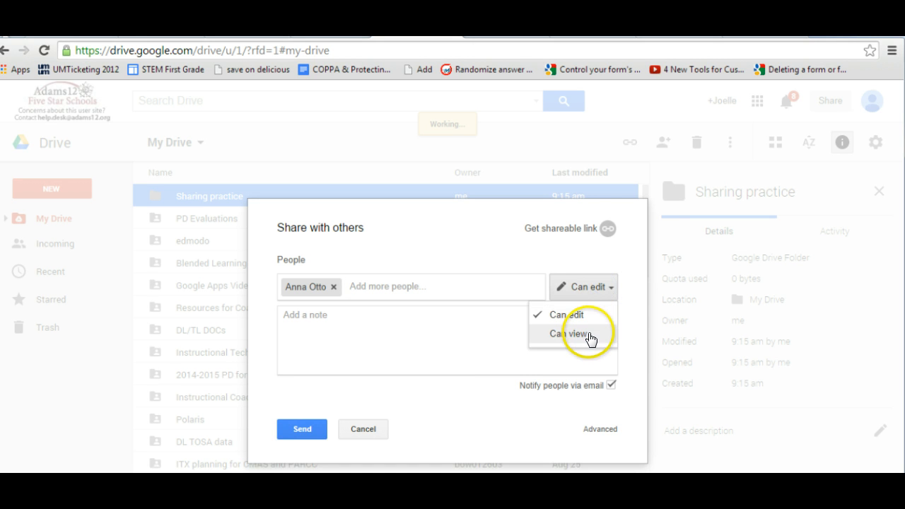
pyautogui.click(588, 286)
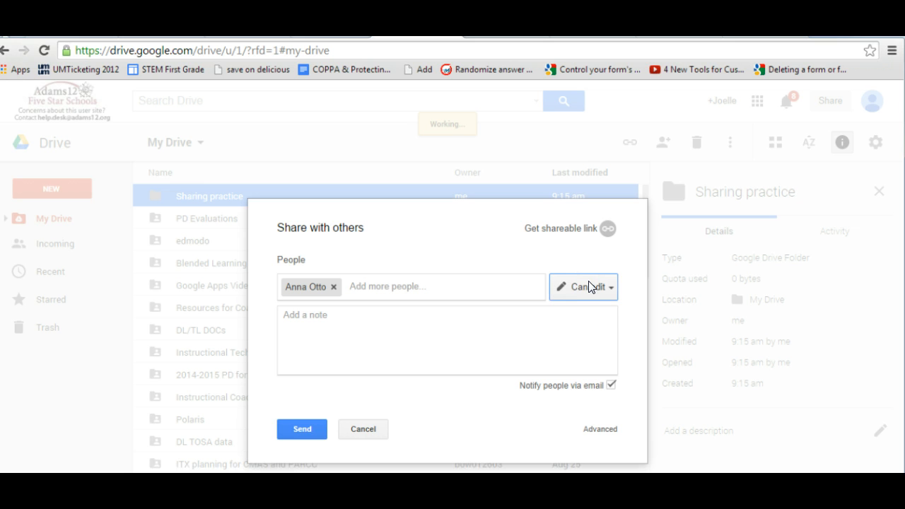
pyautogui.click(599, 287)
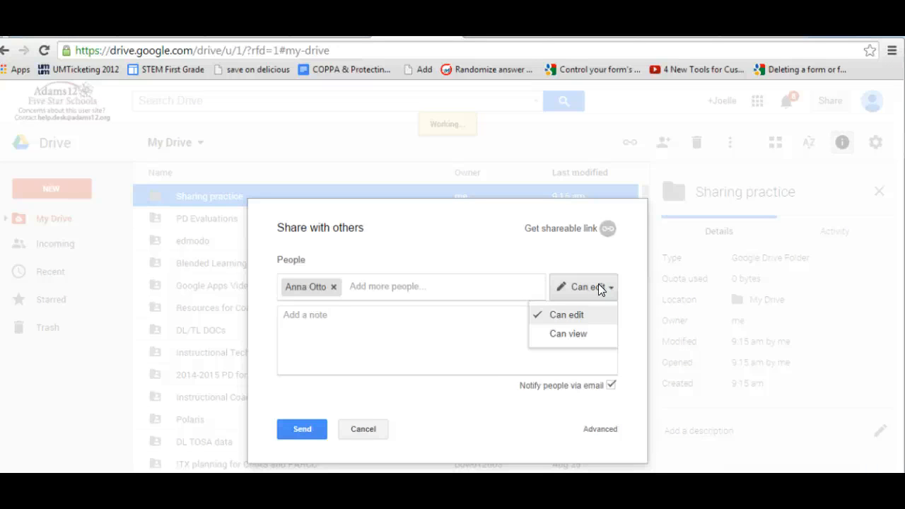
pyautogui.click(584, 333)
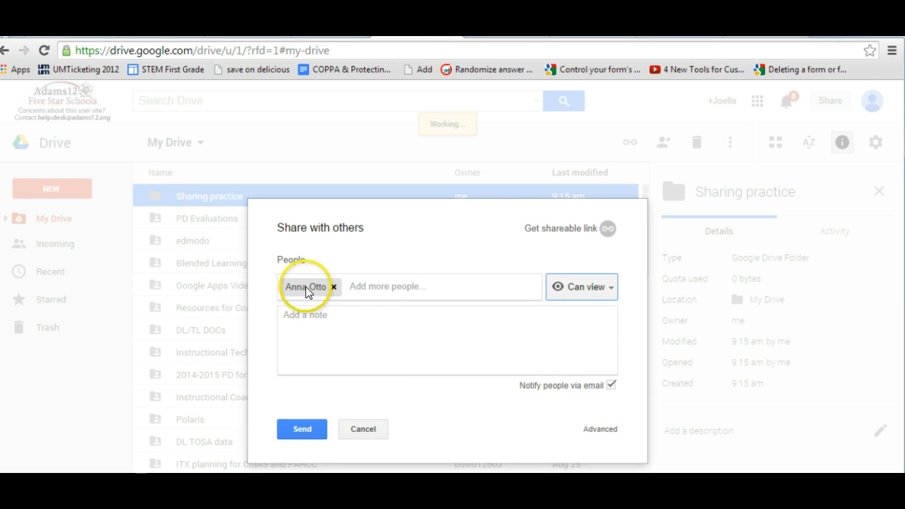
# Step: Try turning off email notification for the invited person, and turn it back on
pyautogui.moveTo(340, 286)
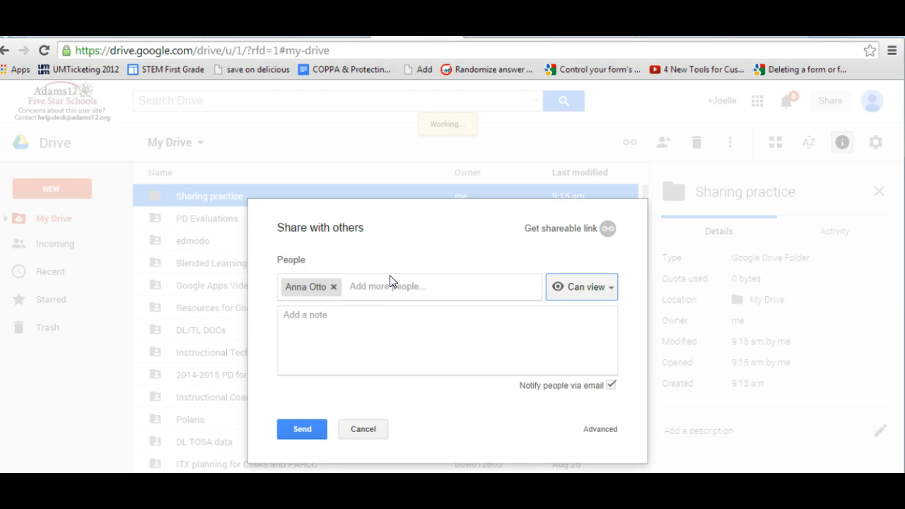
pyautogui.click(443, 342)
pyautogui.click(611, 385)
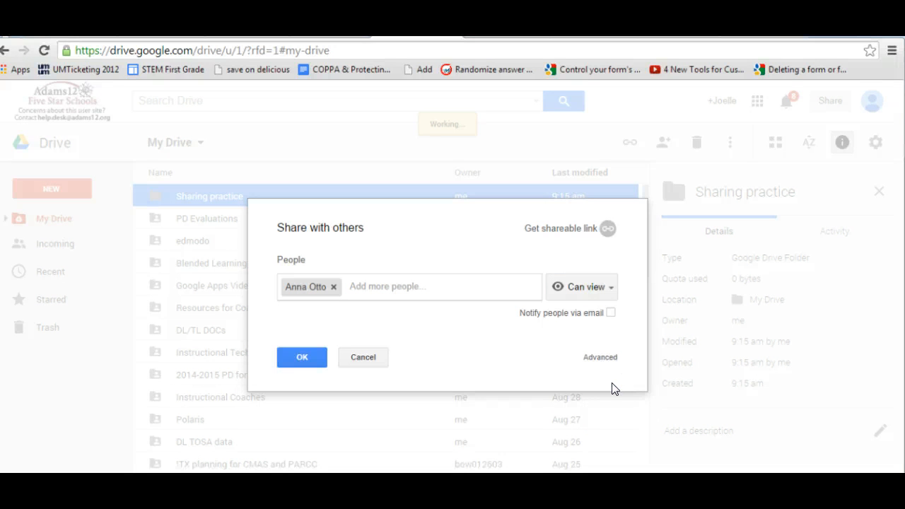
pyautogui.click(610, 313)
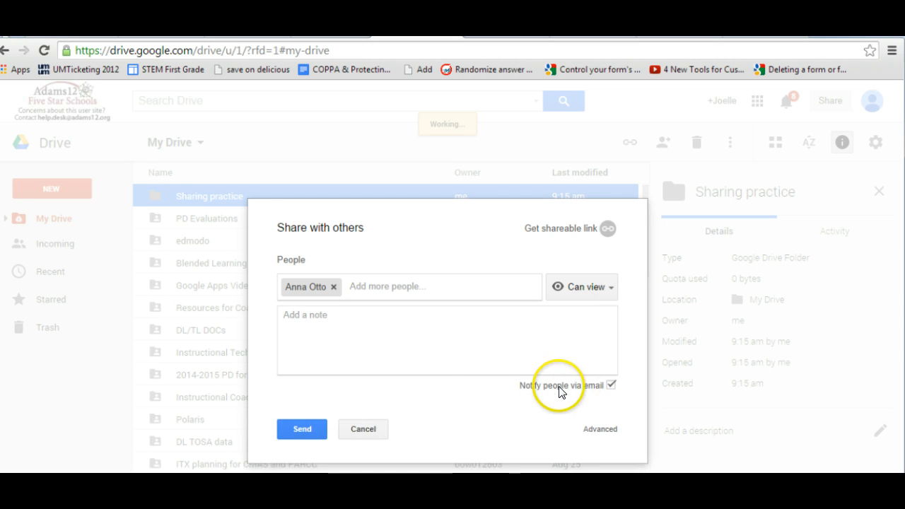
# Step: Add the note "Please proofread for me" to the sharing invitation
pyautogui.click(349, 316)
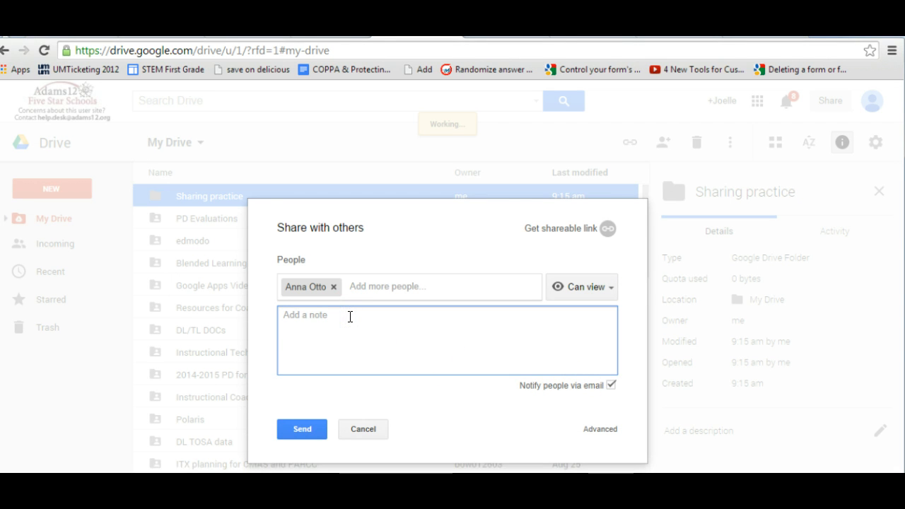
pyautogui.write('Ple')
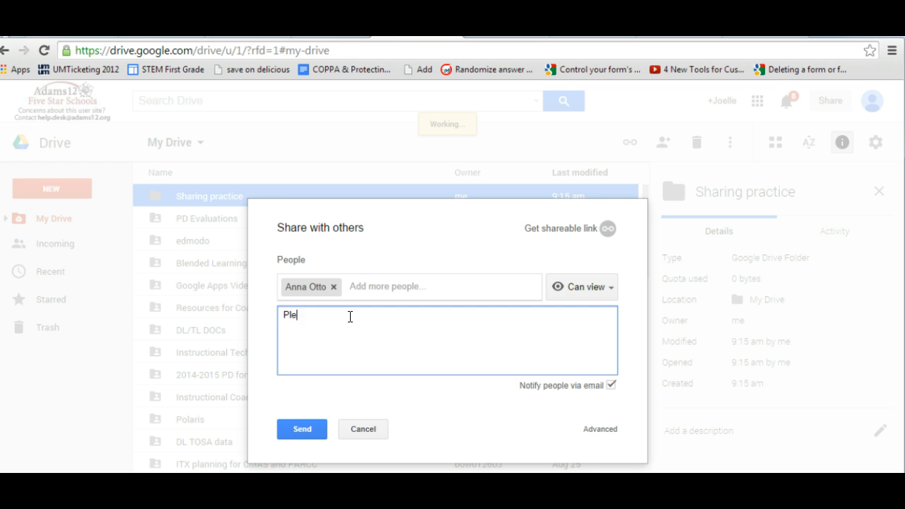
pyautogui.write('ase proofread for me')
pyautogui.click(354, 317)
pyautogui.click(304, 429)
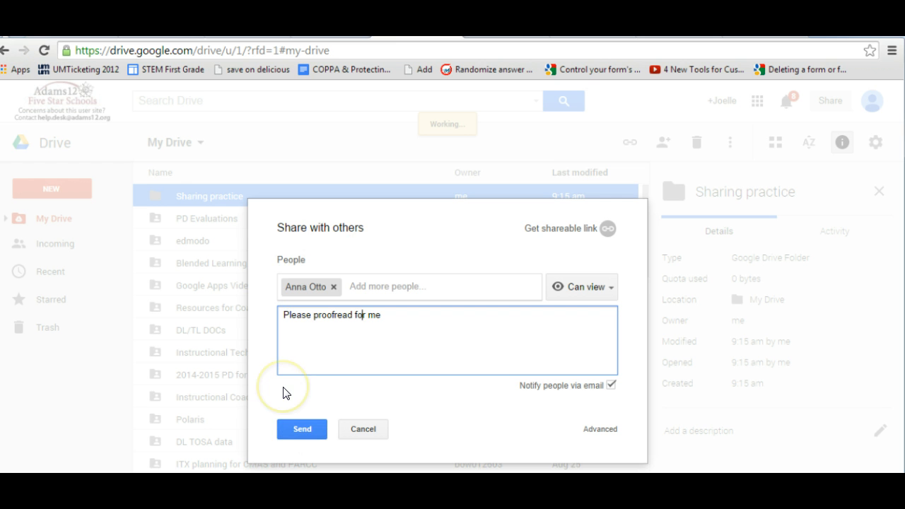
# Step: Get a shareable link for the folder and set its link sharing to "OFF - only specific people can access"
pyautogui.click(557, 229)
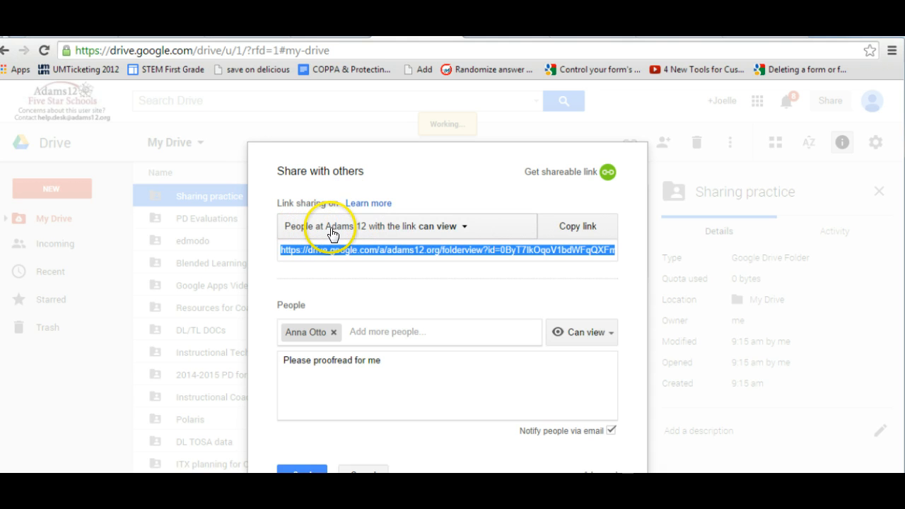
pyautogui.click(461, 227)
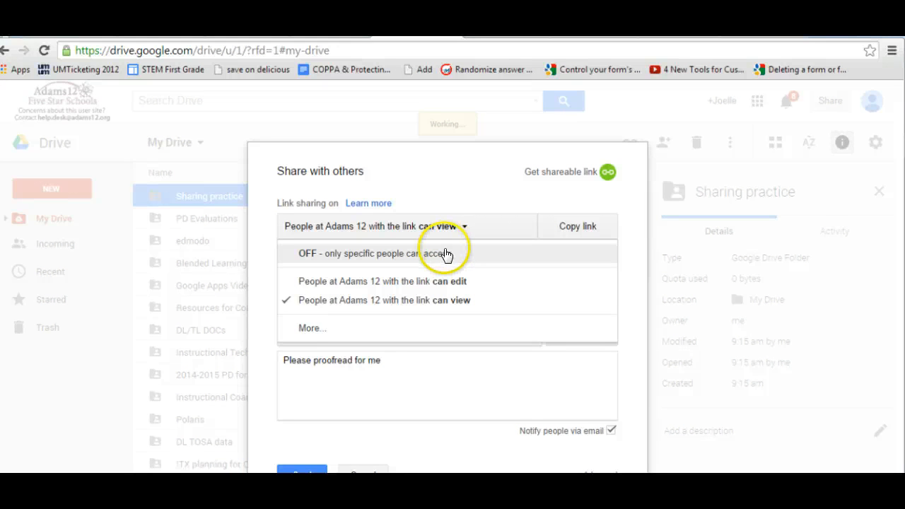
pyautogui.click(446, 255)
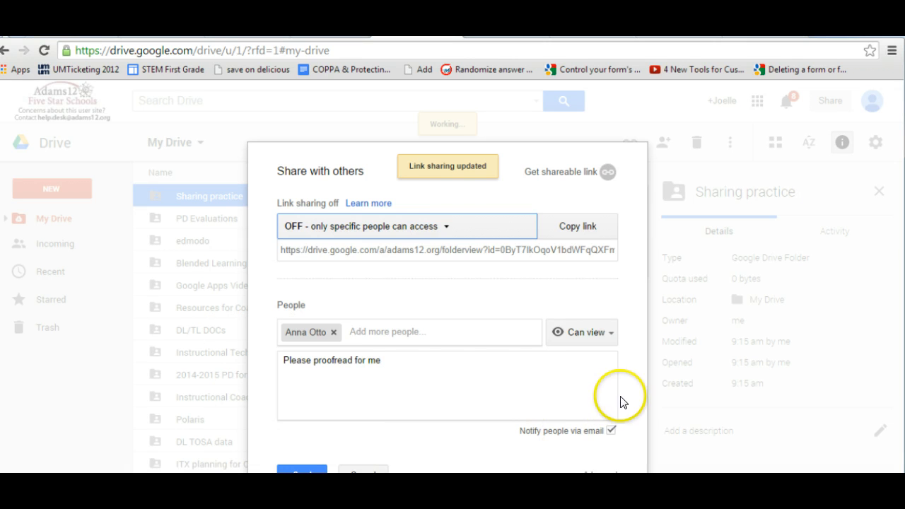
# Step: Set the folder's link sharing to "On - Public on the web" with Can view access, and save it
pyautogui.click(448, 228)
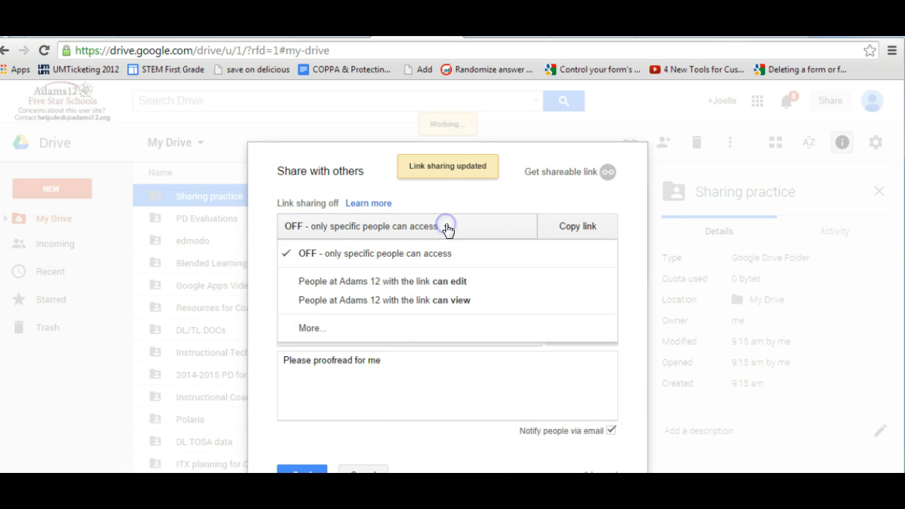
pyautogui.click(375, 331)
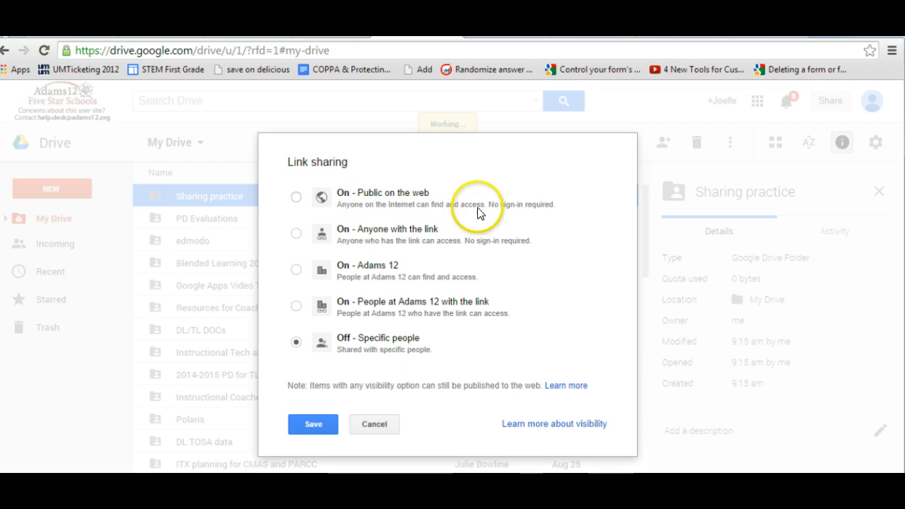
pyautogui.click(295, 199)
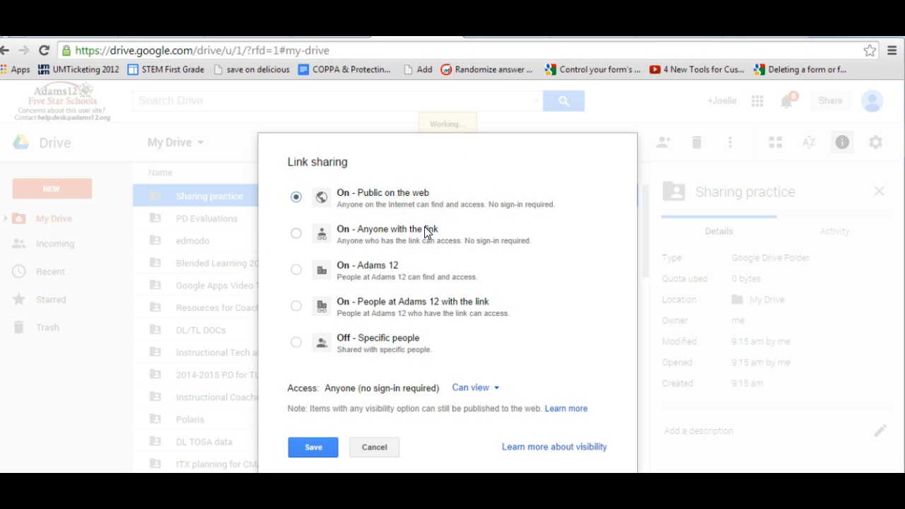
pyautogui.click(483, 389)
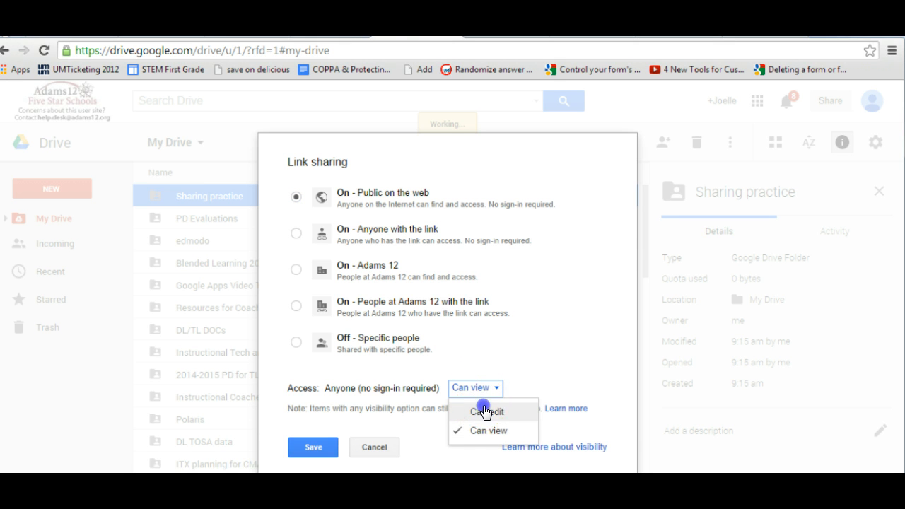
pyautogui.click(485, 412)
pyautogui.click(491, 388)
pyautogui.click(495, 426)
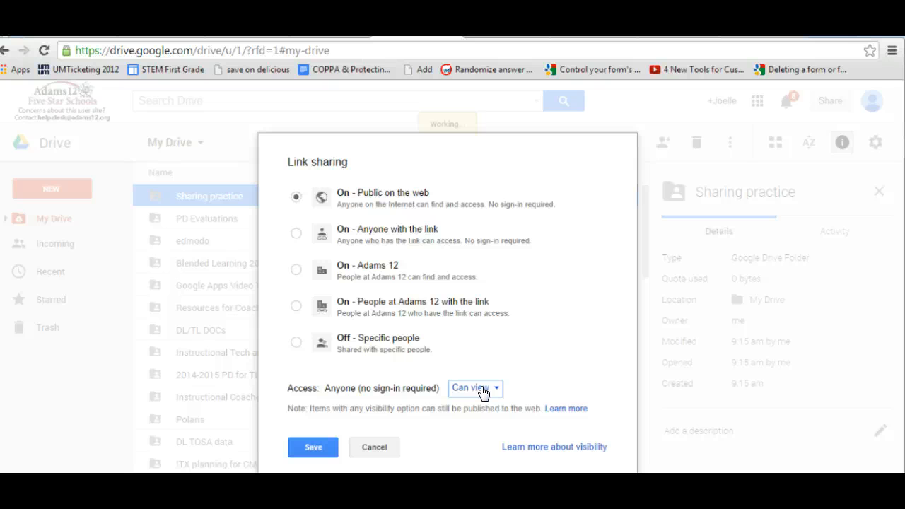
pyautogui.click(311, 447)
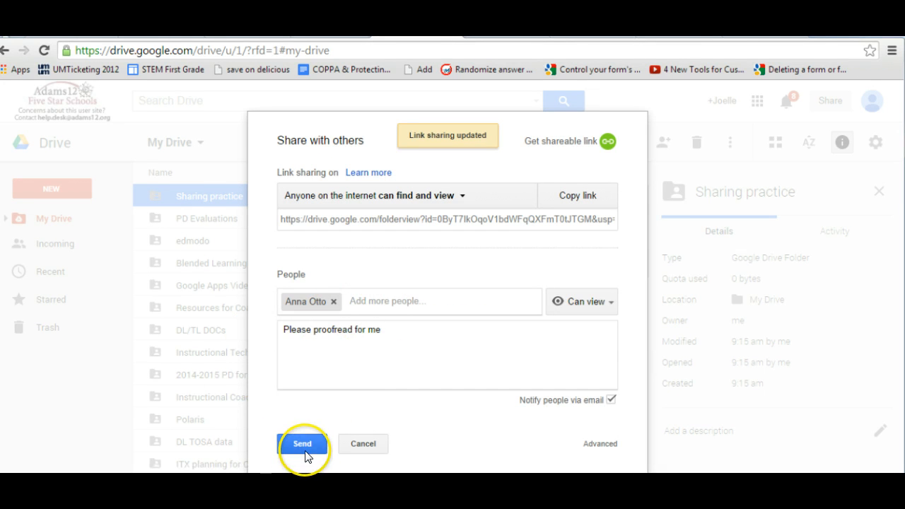
# Step: Copy the folder's shareable link and open its advanced sharing settings
pyautogui.click(521, 439)
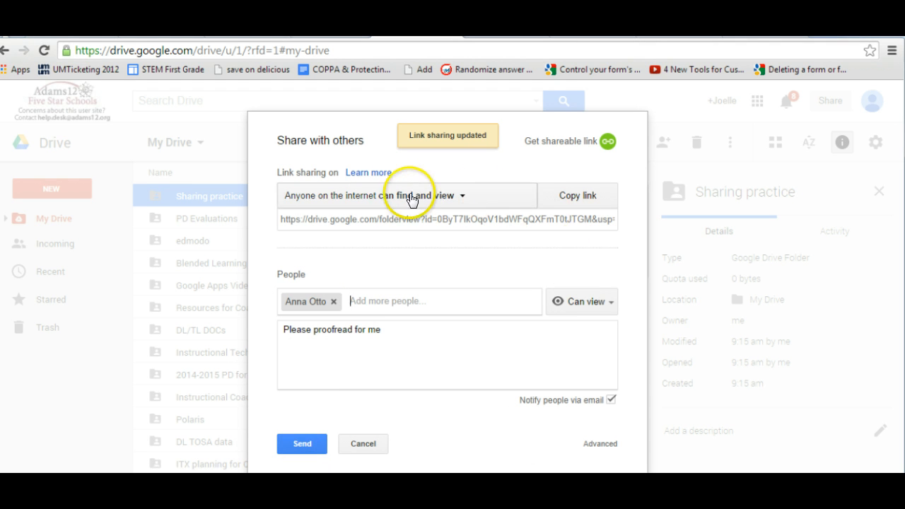
pyautogui.click(590, 202)
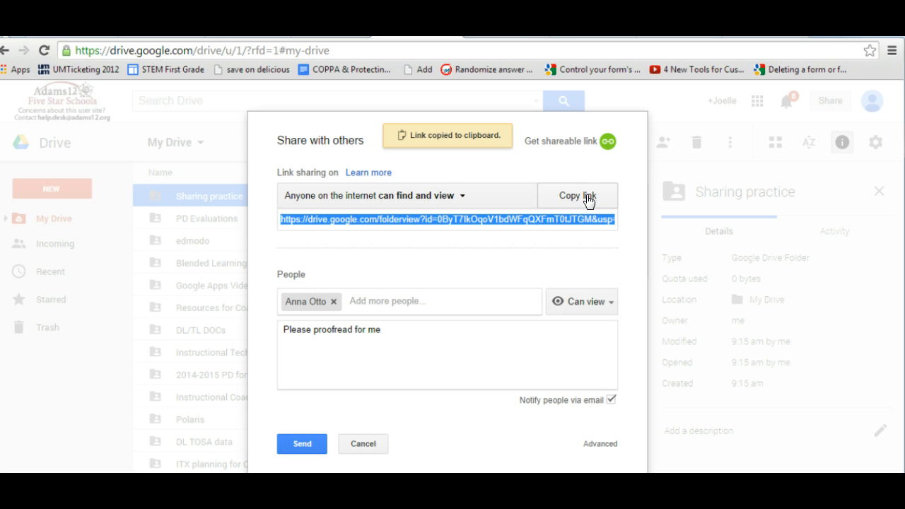
pyautogui.click(600, 444)
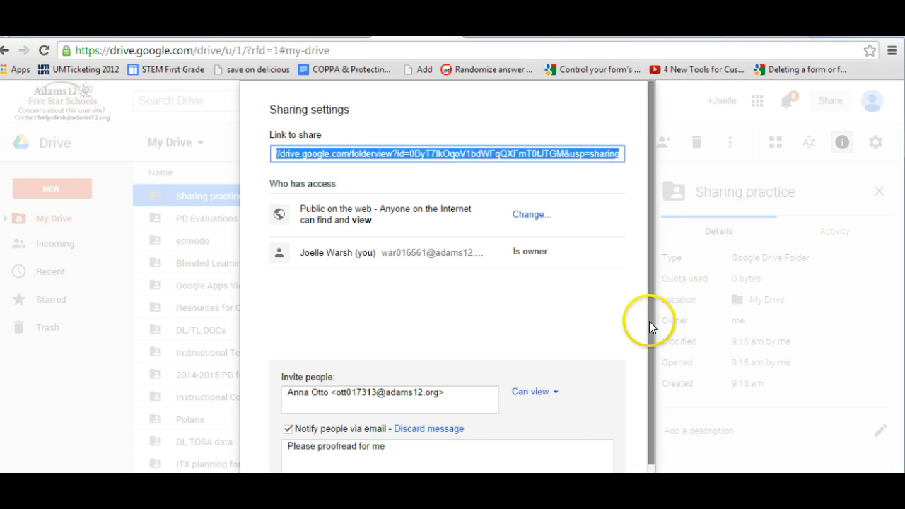
# Step: Review the invitation section of the "Sharing practice" folder's sharing settings and close the settings
pyautogui.moveTo(649, 321); pyautogui.dragTo(650, 397)
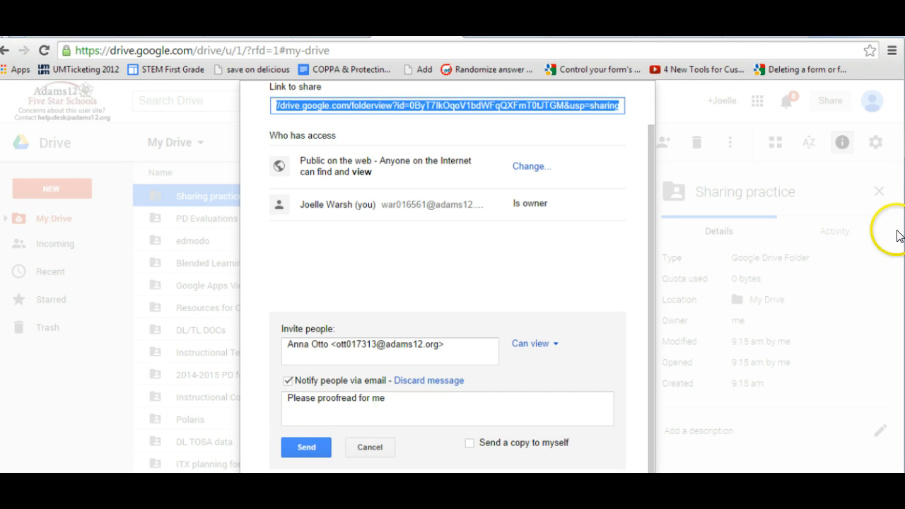
pyautogui.click(639, 102)
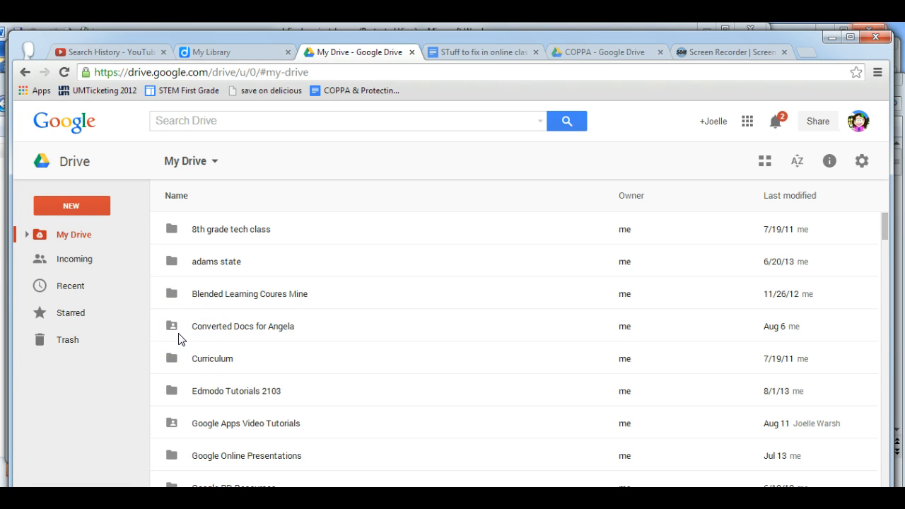
# Step: Open the sharing settings of the "Blended Learning Coures Mine" folder and add the first suggested Gmail contact as an invitee
pyautogui.click(206, 294)
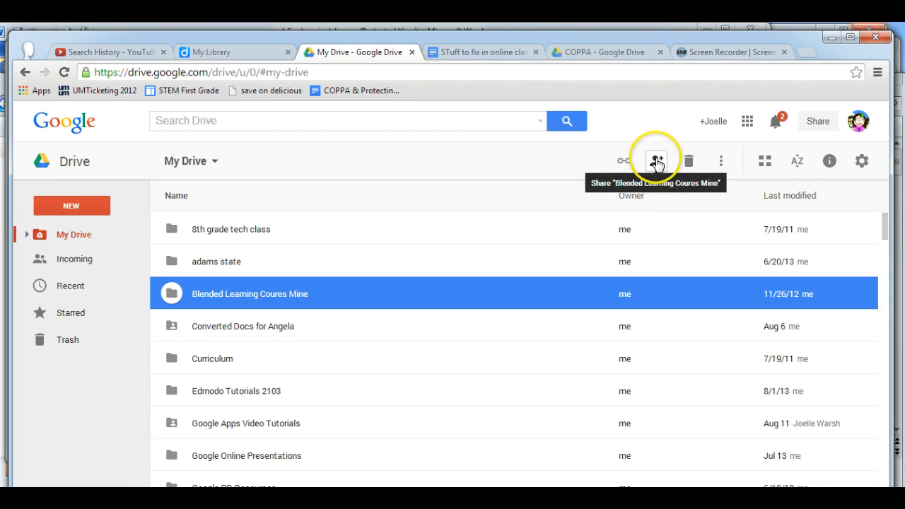
pyautogui.click(720, 162)
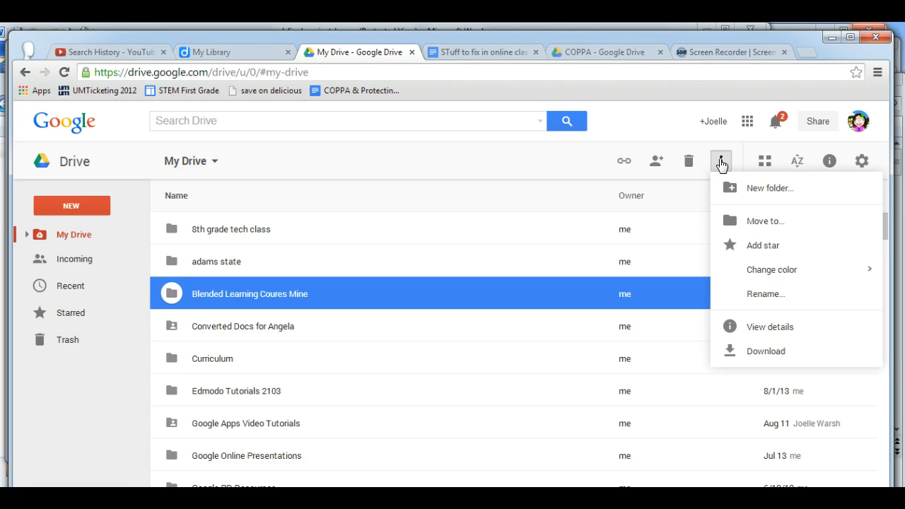
pyautogui.click(656, 162)
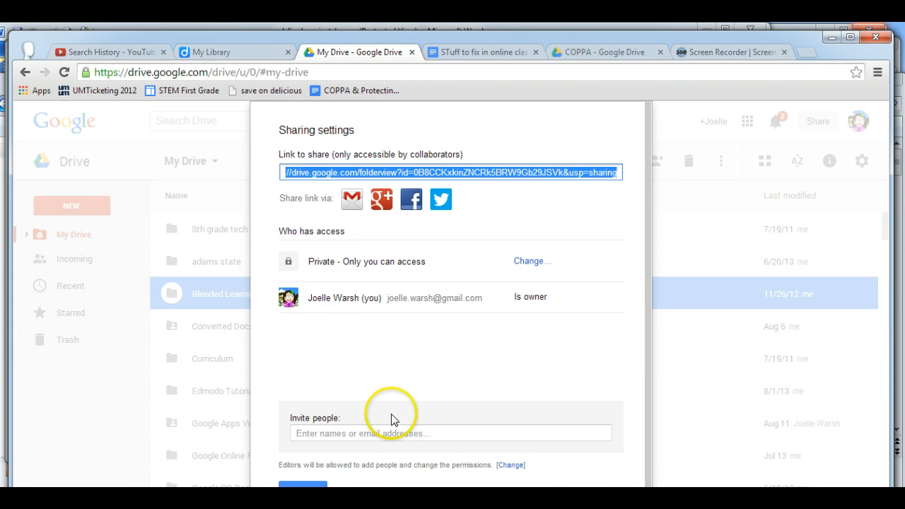
pyautogui.click(353, 433)
pyautogui.write('anna')
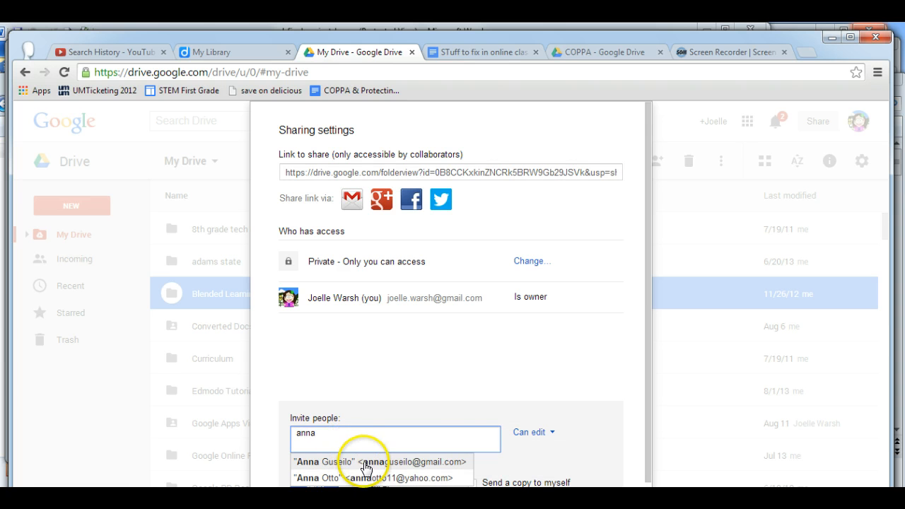
pyautogui.click(365, 462)
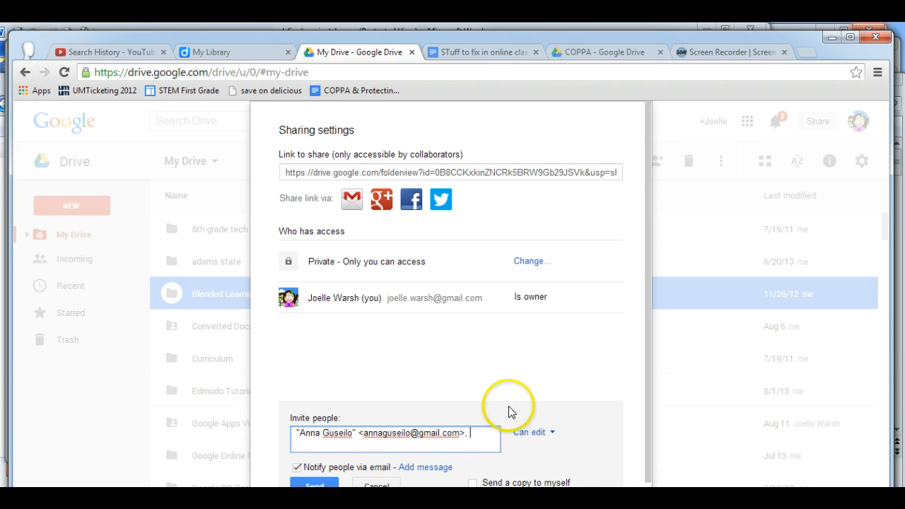